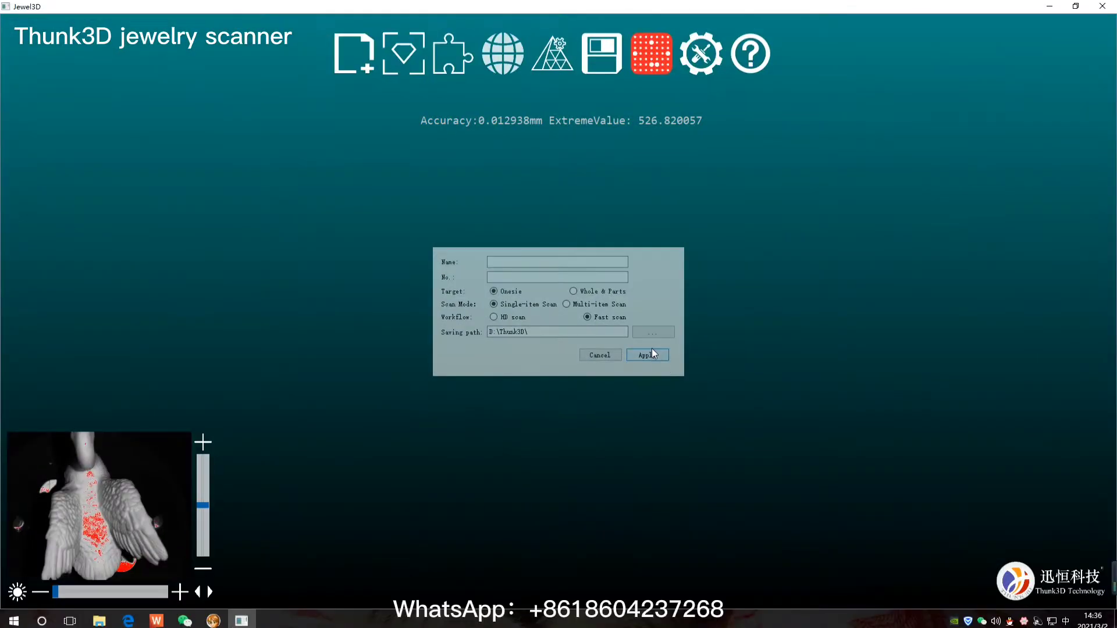
Step: Dismiss the opening notice to reveal the first partial swan scan
click(652, 350)
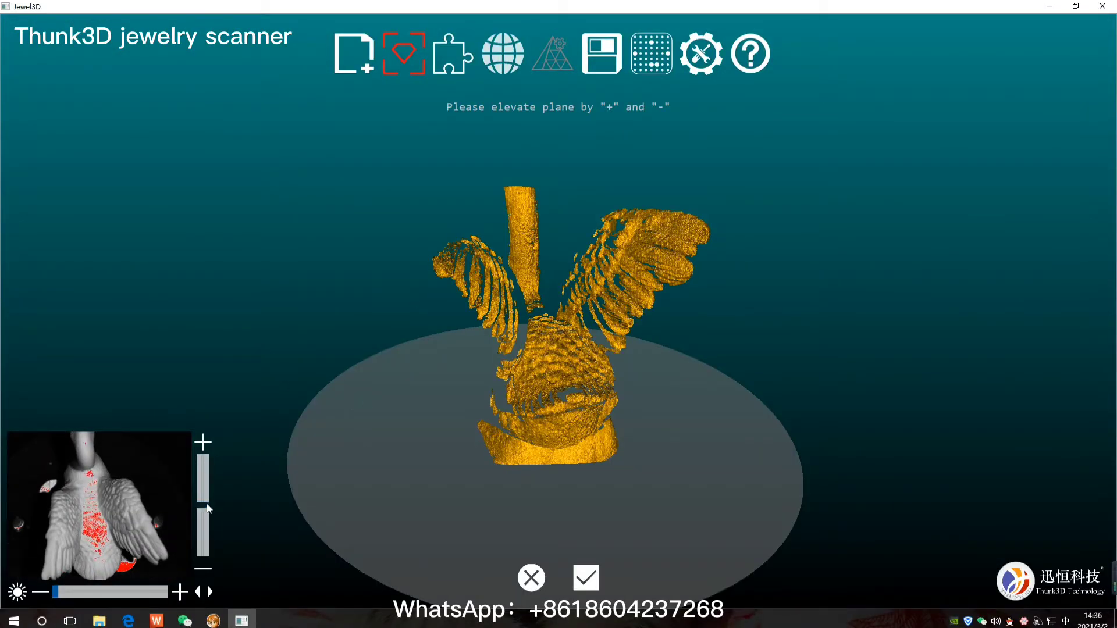
Step: Confirm the scanning plane and scan the swan's full side into a point cloud
click(577, 584)
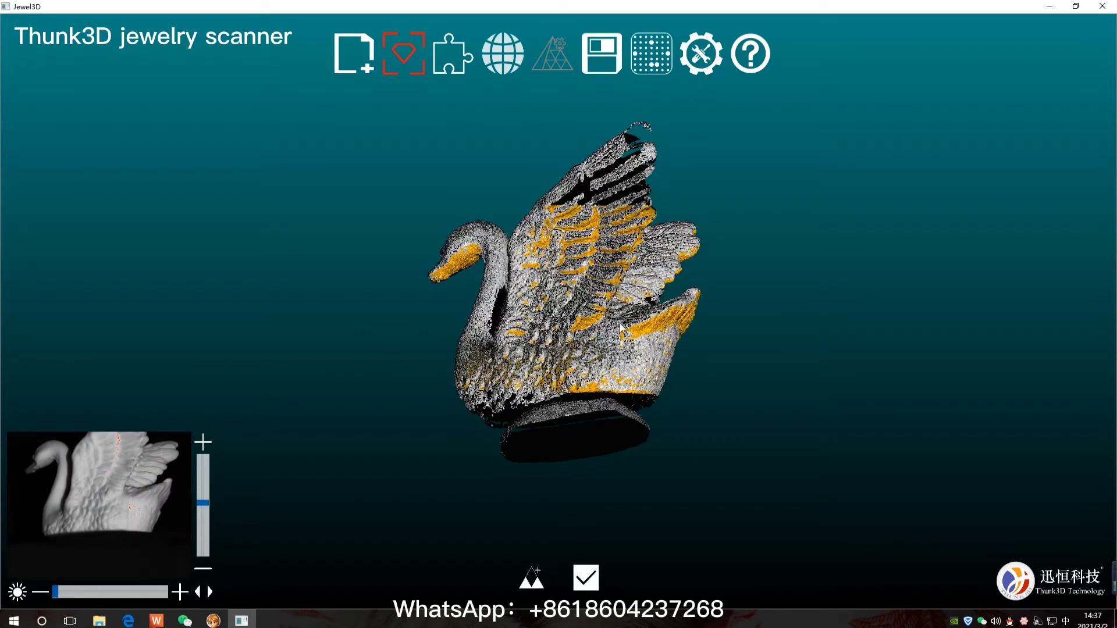
Step: Capture six more swan scans from rotated angles and register them together
click(531, 583)
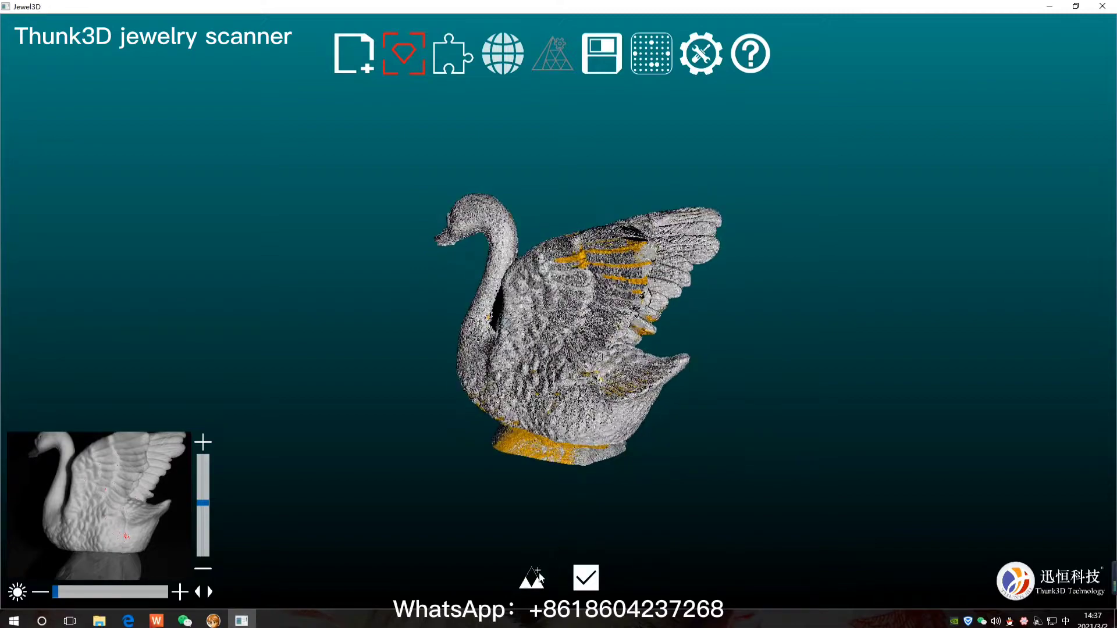
click(532, 575)
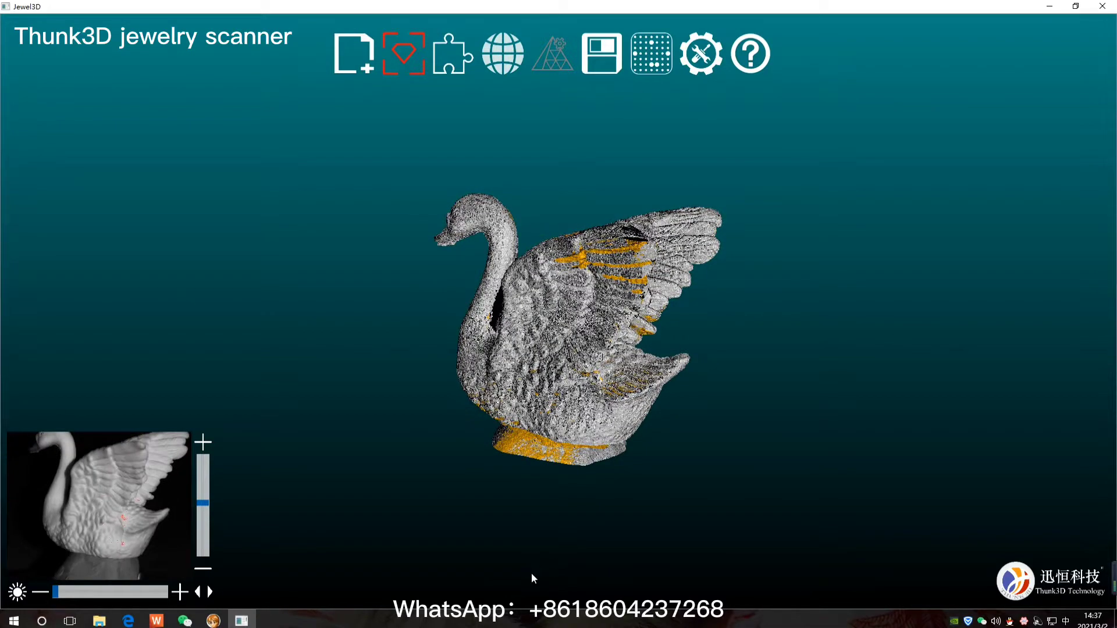
mouse_move(532, 573)
mouse_down()
mouse_move(610, 454)
mouse_move(519, 431)
mouse_move(781, 309)
mouse_move(528, 586)
mouse_up()
click(540, 558)
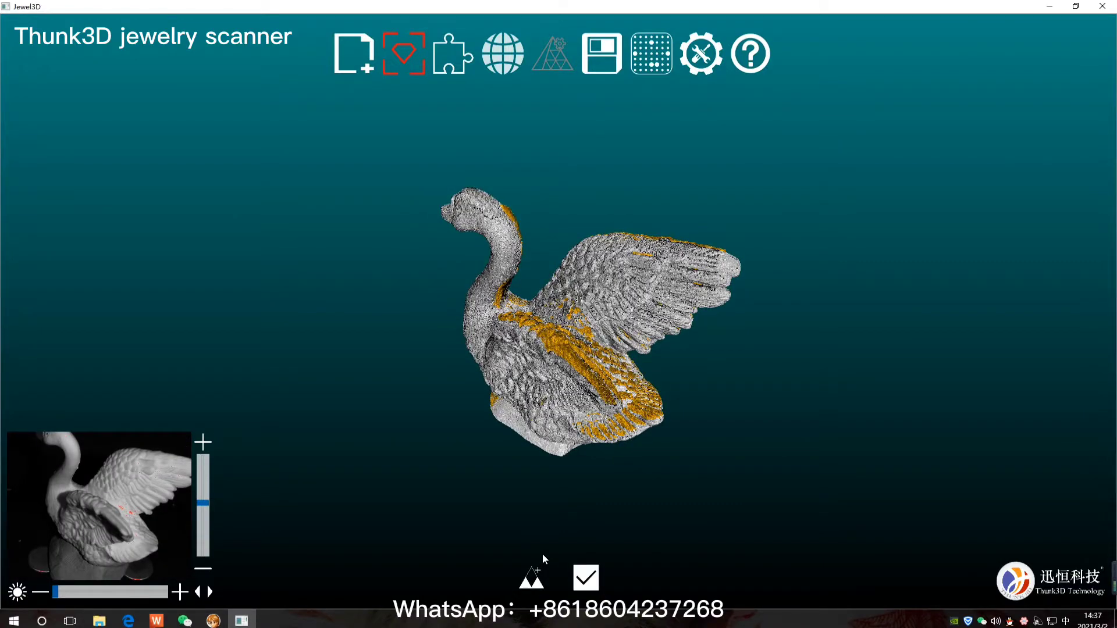
mouse_move(543, 554)
mouse_down()
mouse_move(669, 435)
mouse_move(696, 447)
mouse_move(606, 411)
mouse_move(728, 469)
mouse_up()
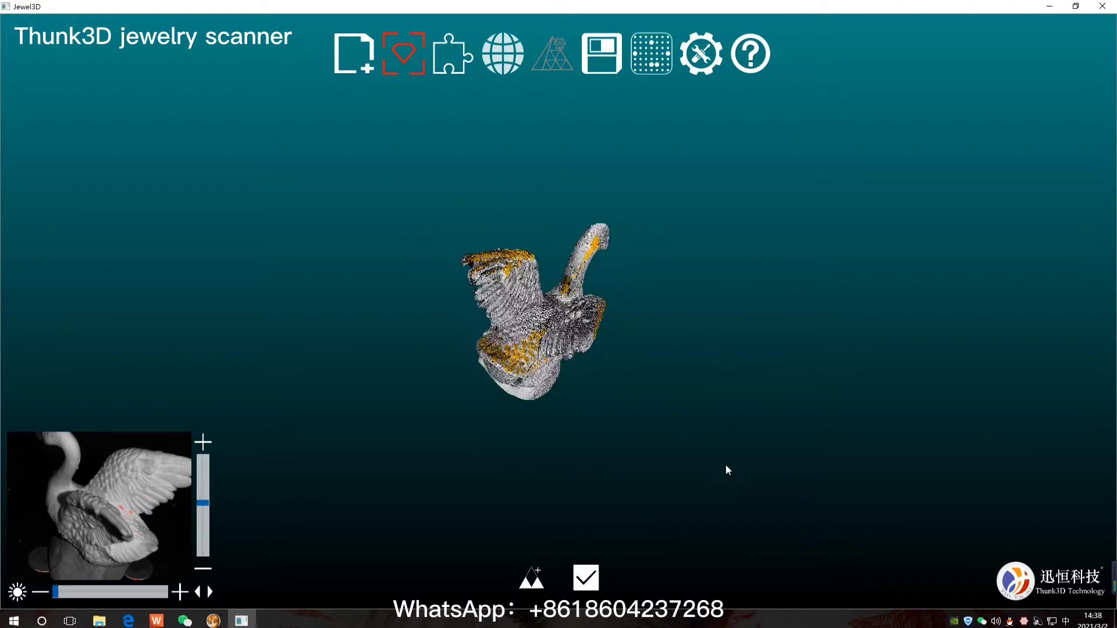
click(547, 567)
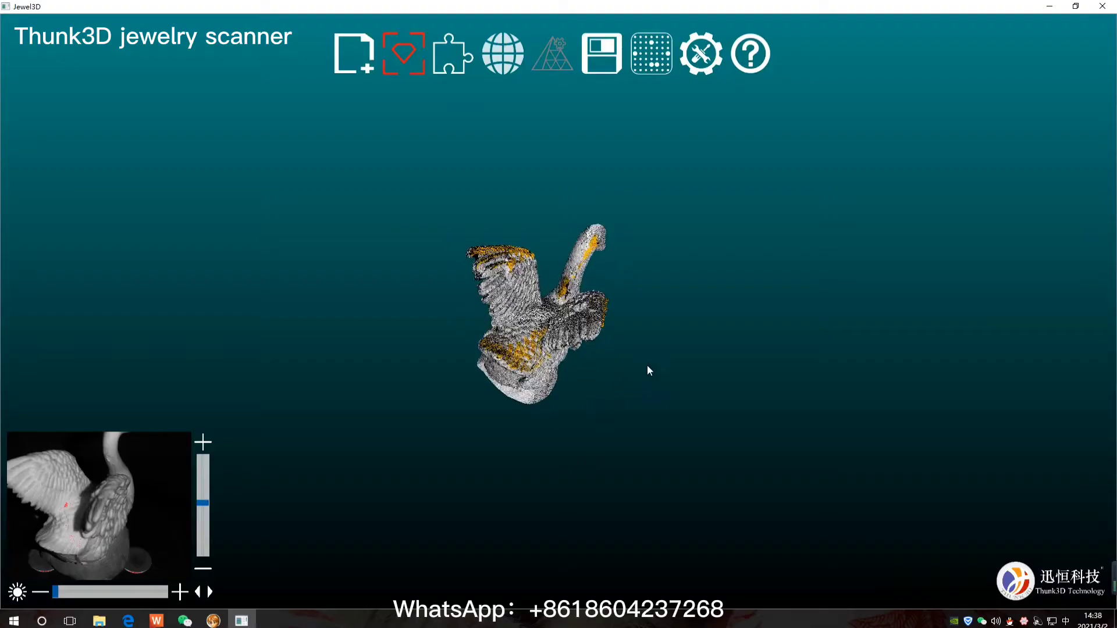
mouse_move(567, 337)
mouse_down()
mouse_move(335, 306)
mouse_move(602, 307)
mouse_move(559, 436)
mouse_up()
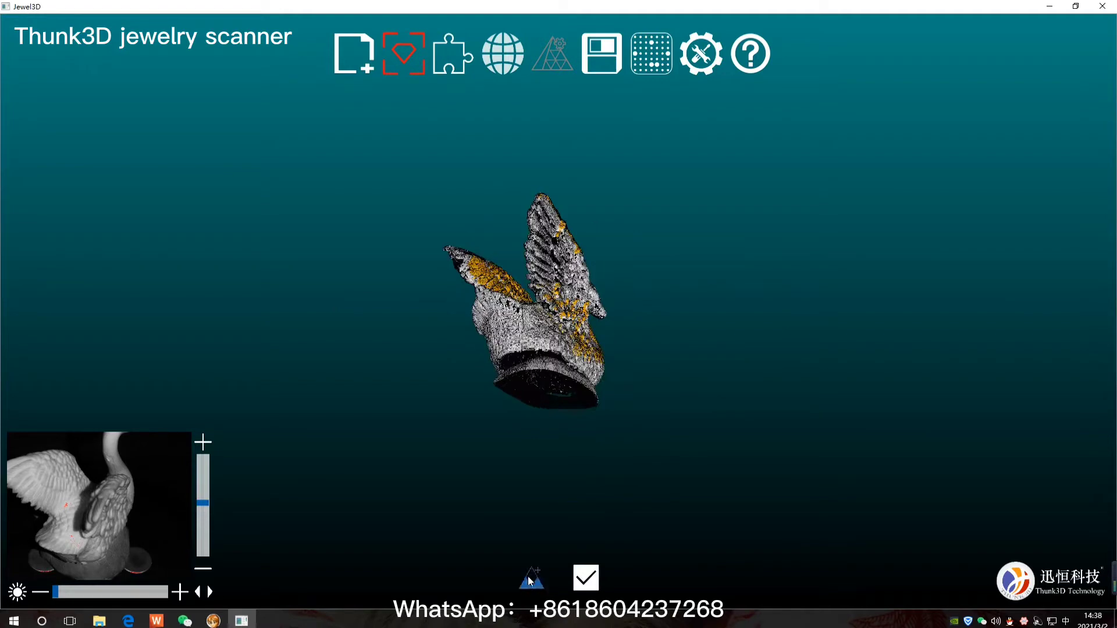
click(530, 581)
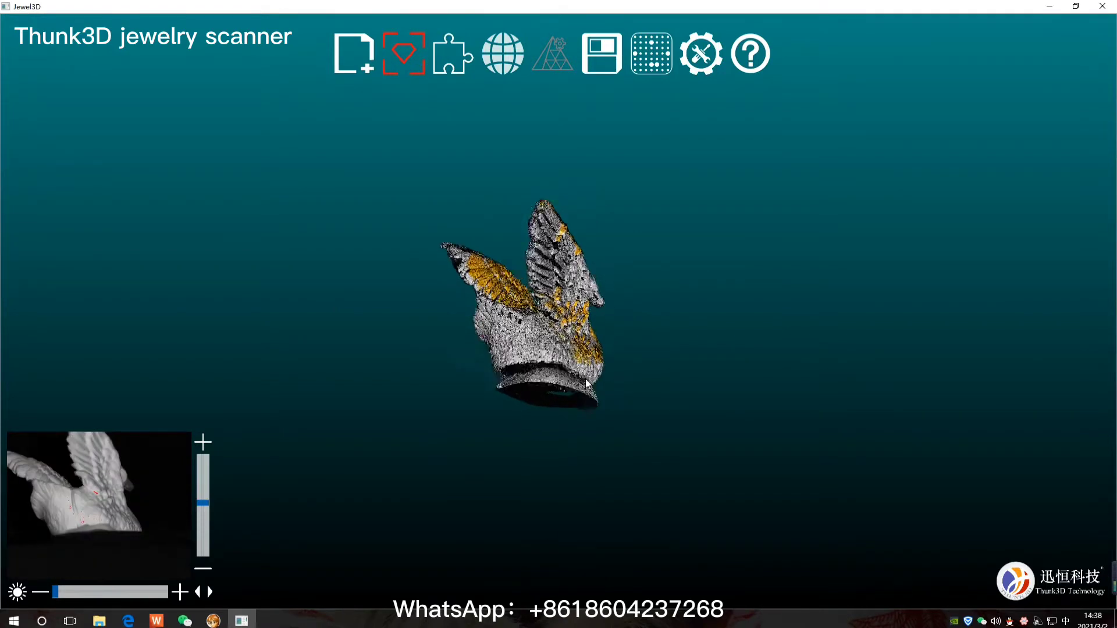
mouse_move(681, 379)
mouse_down()
mouse_move(563, 206)
mouse_move(417, 357)
mouse_up()
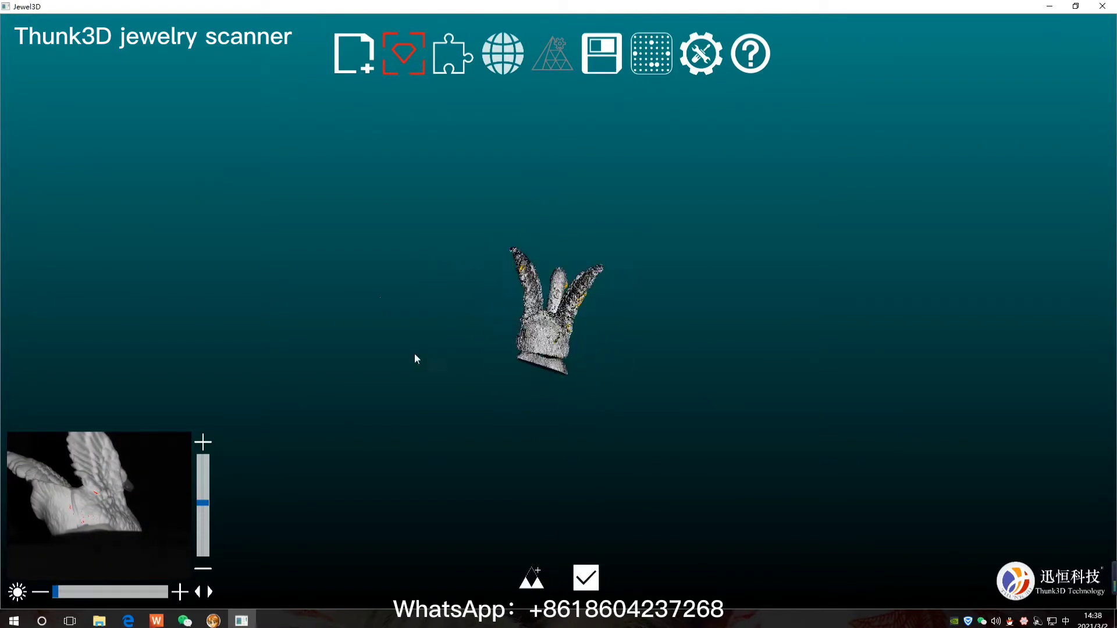
click(533, 581)
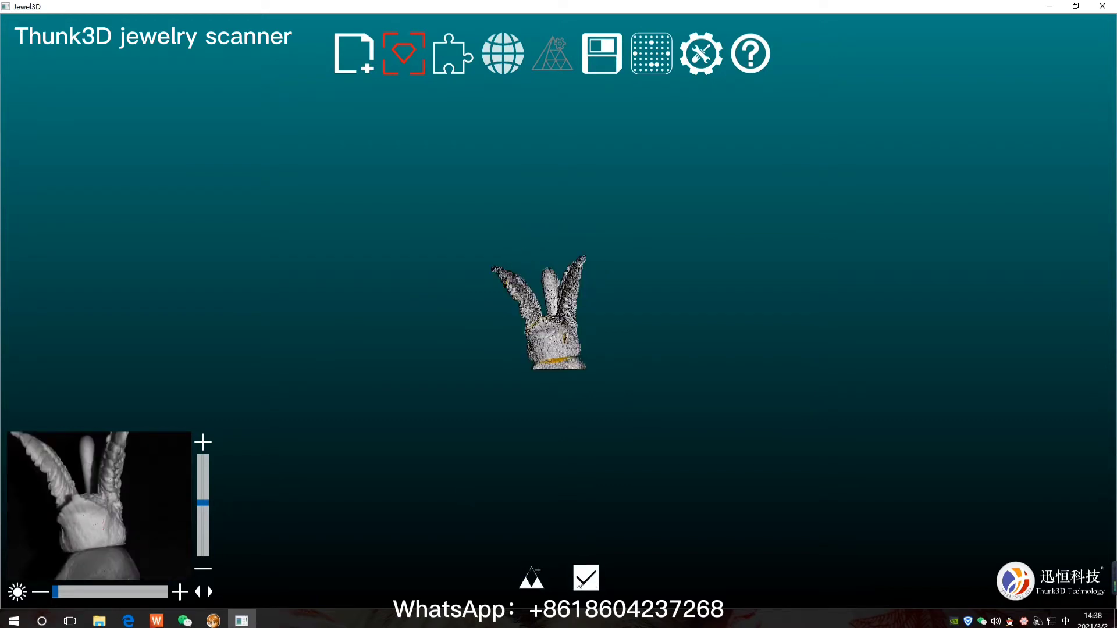
click(578, 582)
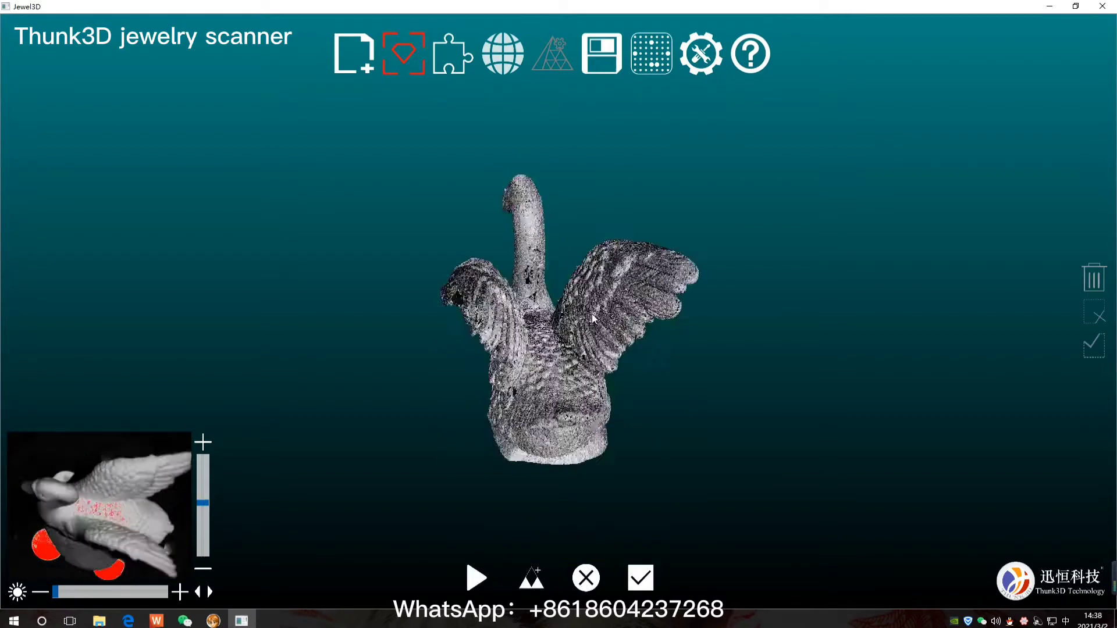
Step: Lasso and delete the base beneath the merged swan, then start a new scan group
drag(593, 319, 535, 417)
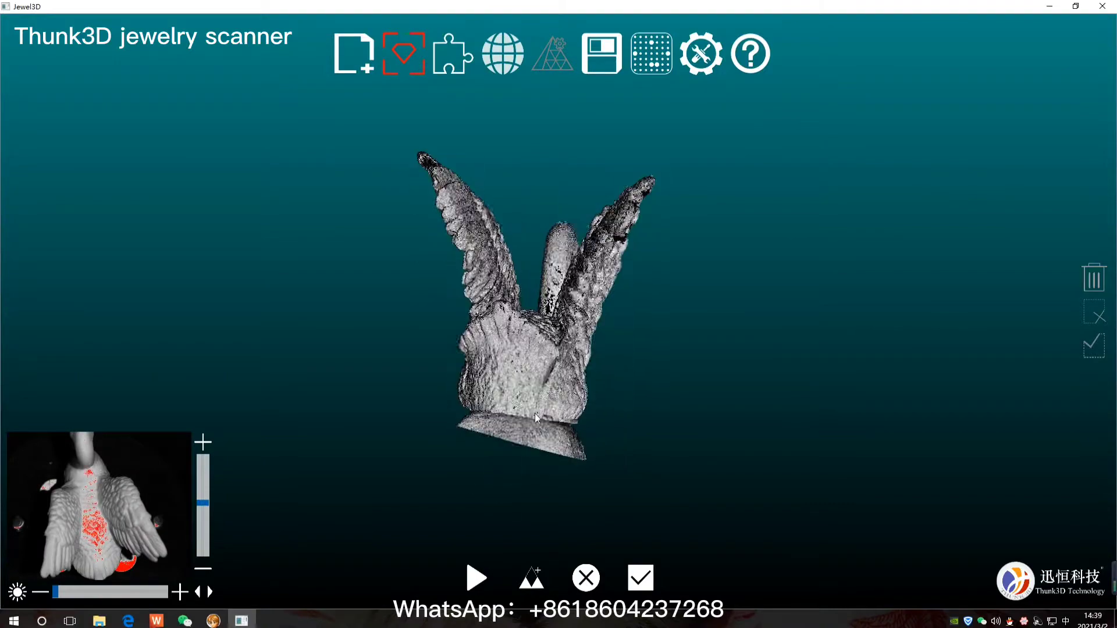
drag(466, 405, 875, 435)
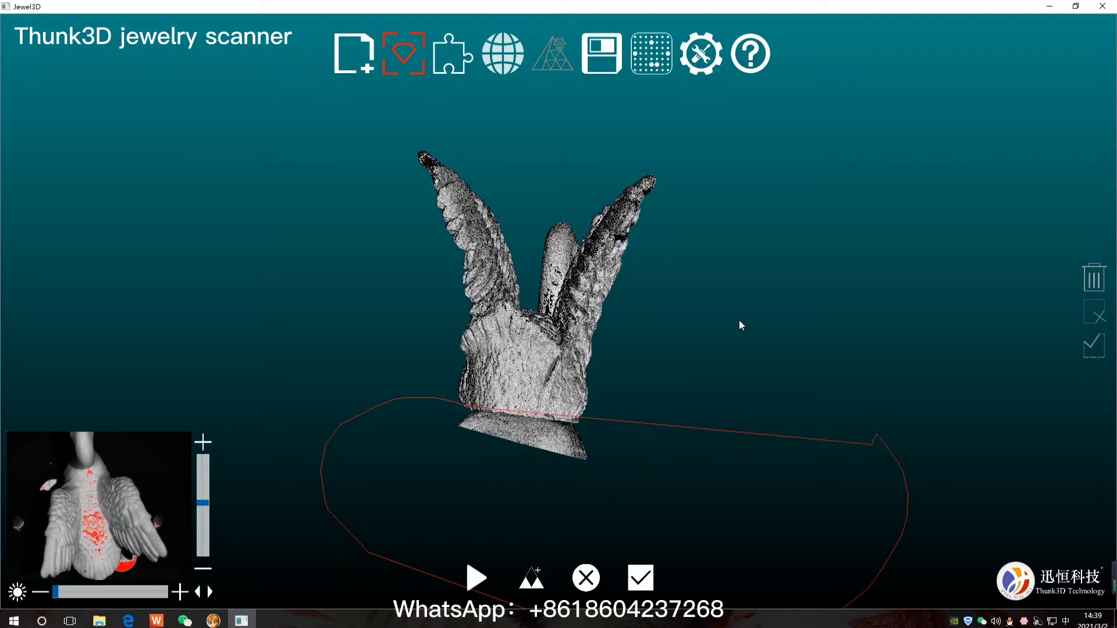
mouse_move(739, 320)
mouse_down()
mouse_move(784, 364)
mouse_move(487, 294)
mouse_move(518, 306)
mouse_up()
key(Delete)
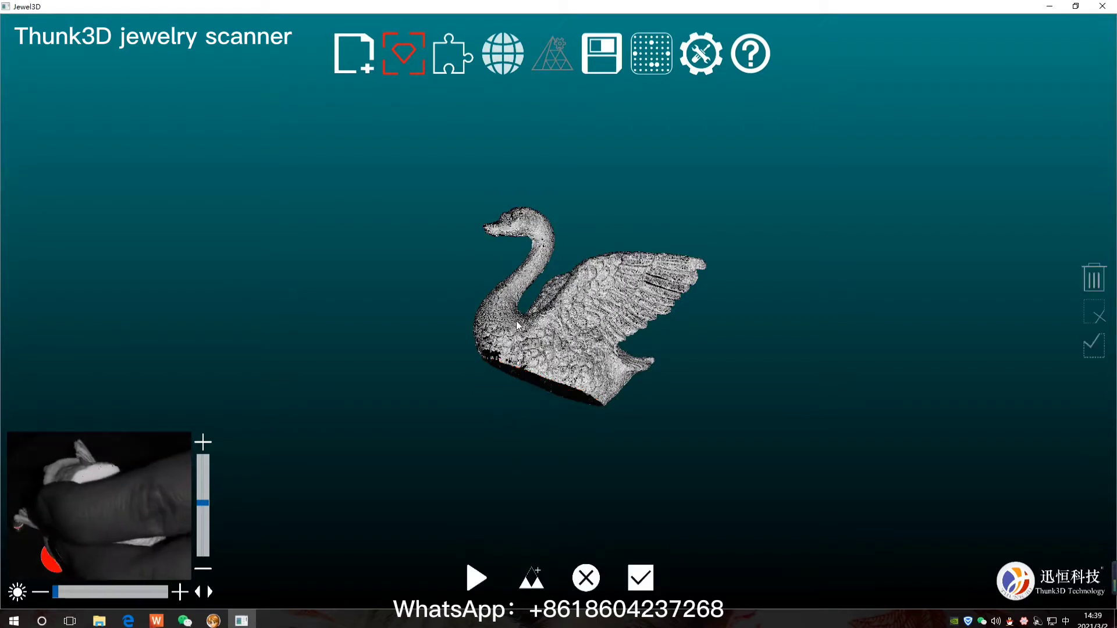
click(476, 578)
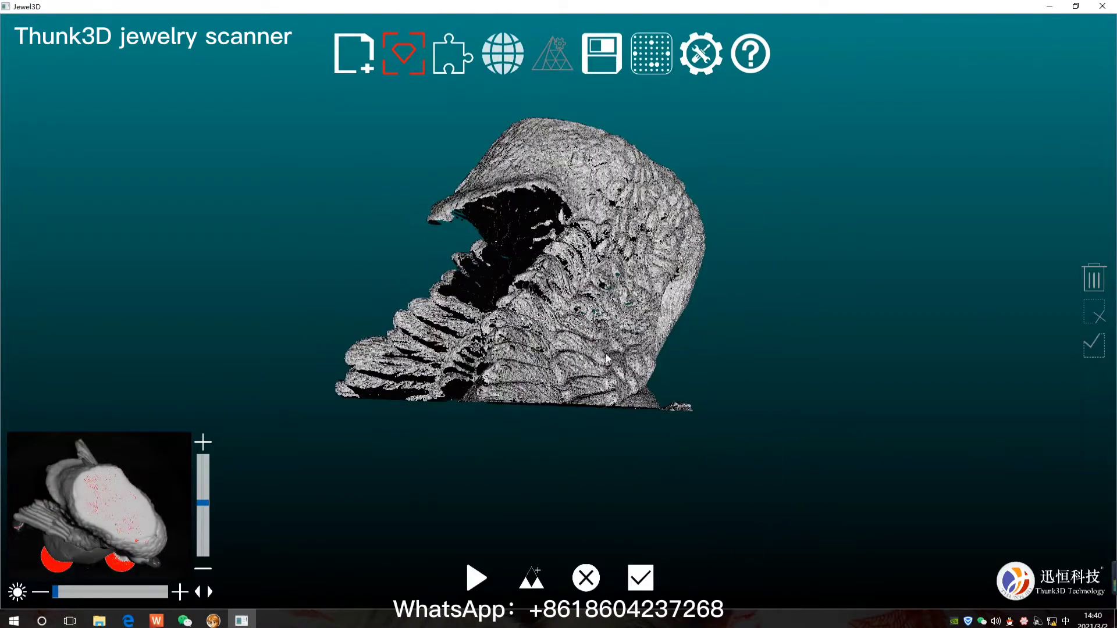
Step: Capture another scan of the flipped swan and orbit to inspect its underside
click(535, 571)
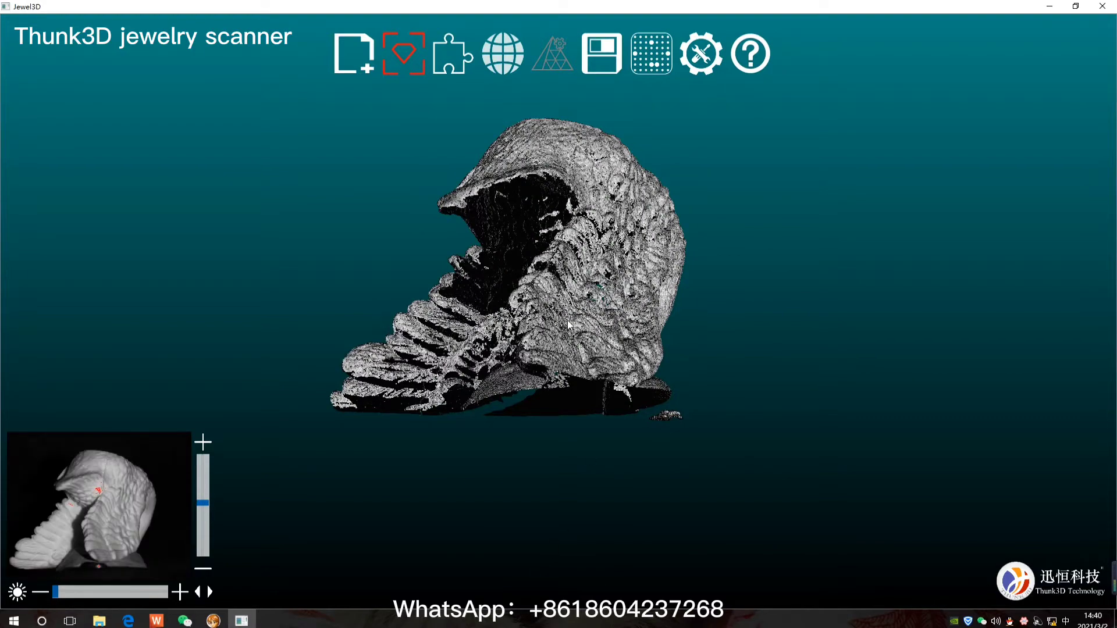
drag(802, 279, 541, 458)
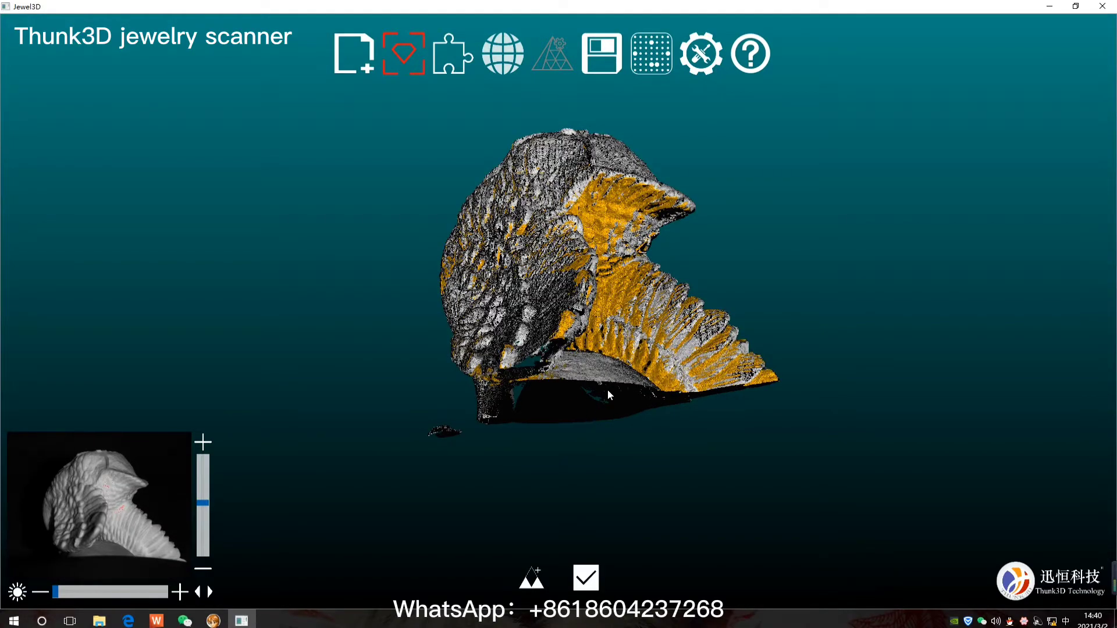
mouse_move(608, 389)
mouse_down()
mouse_move(560, 357)
mouse_move(641, 565)
mouse_up()
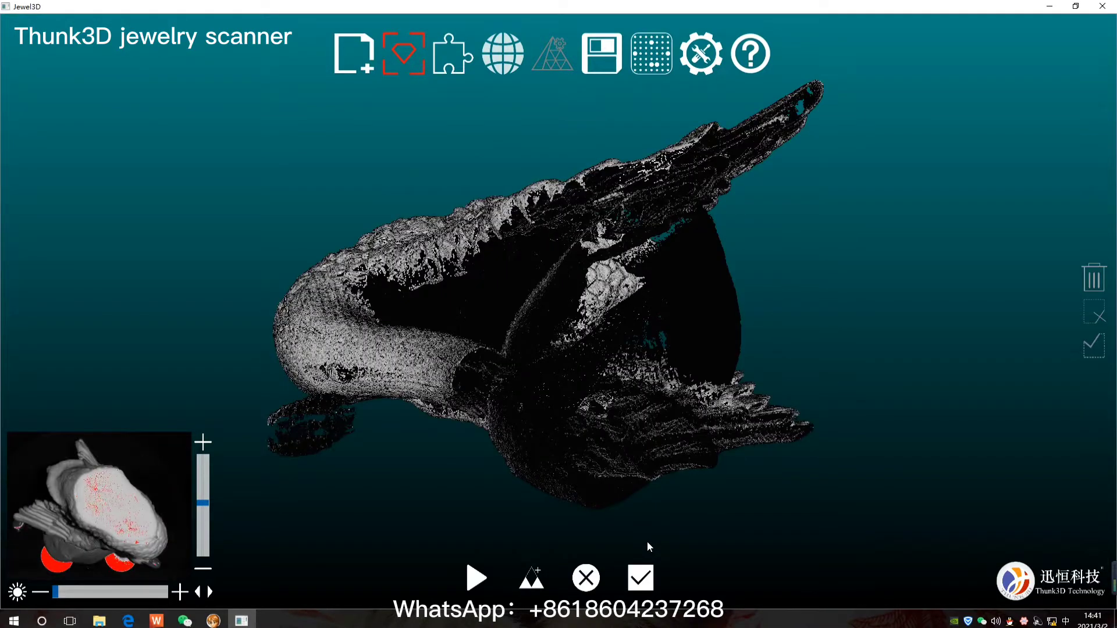
Step: Delete a stray fragment from the point cloud and clear the leftover selection
mouse_move(590, 438)
mouse_down()
mouse_move(464, 440)
mouse_move(507, 511)
mouse_move(741, 379)
mouse_up()
key(Delete)
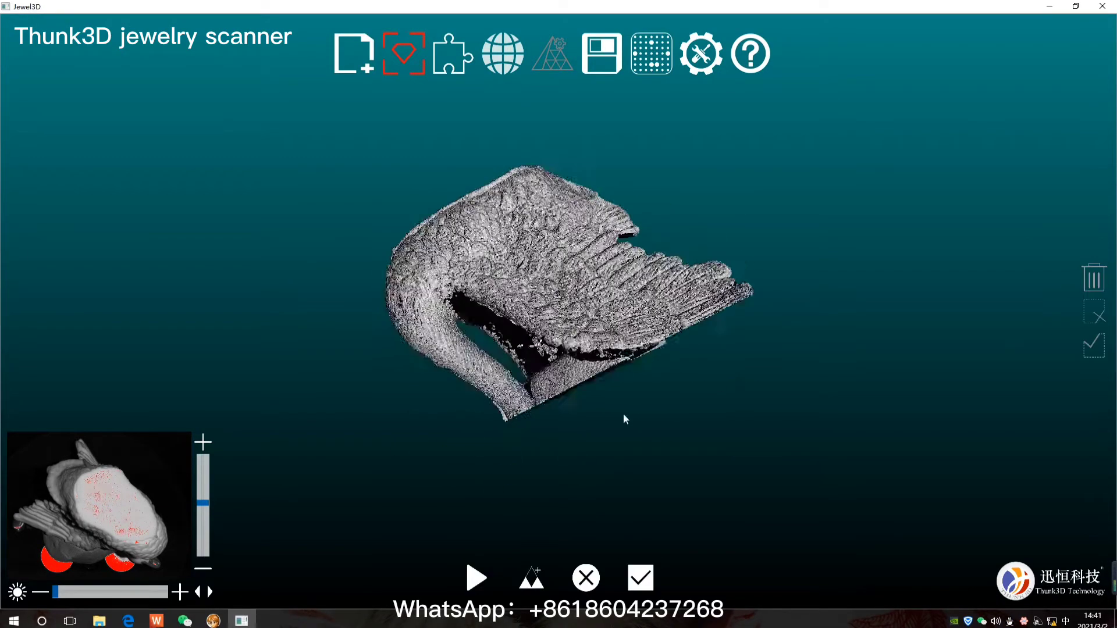
drag(624, 418, 541, 353)
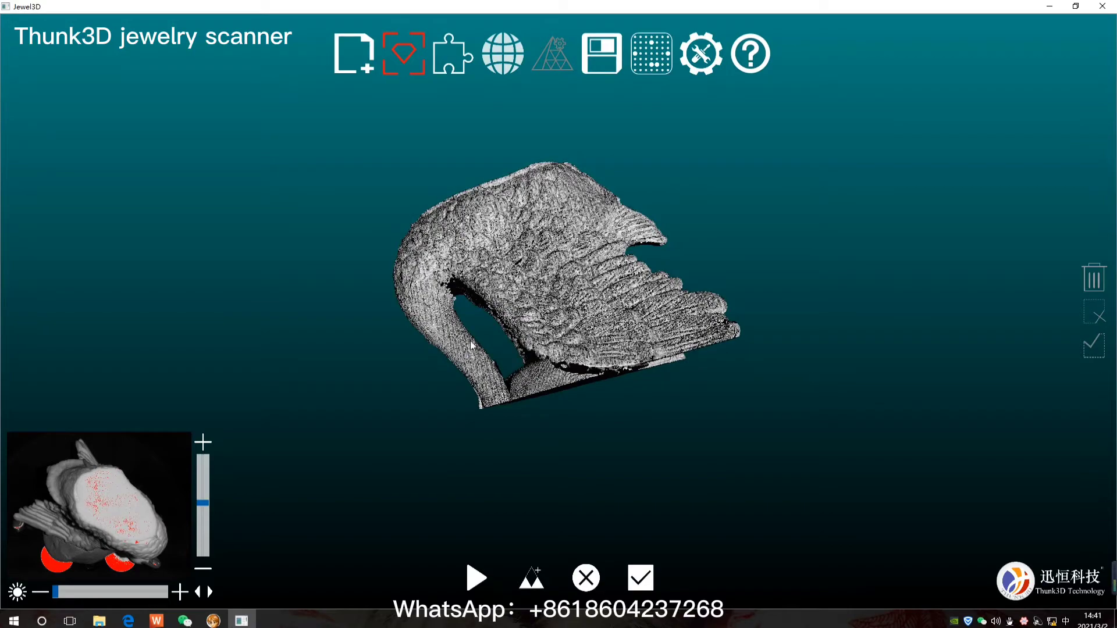
drag(471, 345, 499, 296)
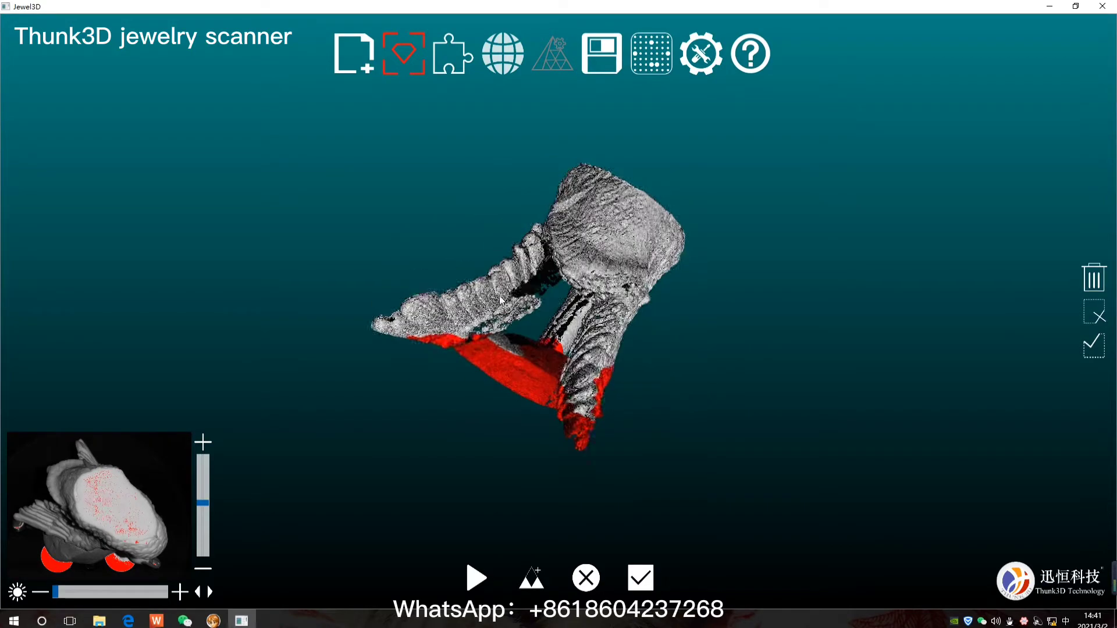
click(1090, 317)
scroll(530, 345, up, 2)
scroll(533, 358, up, 4)
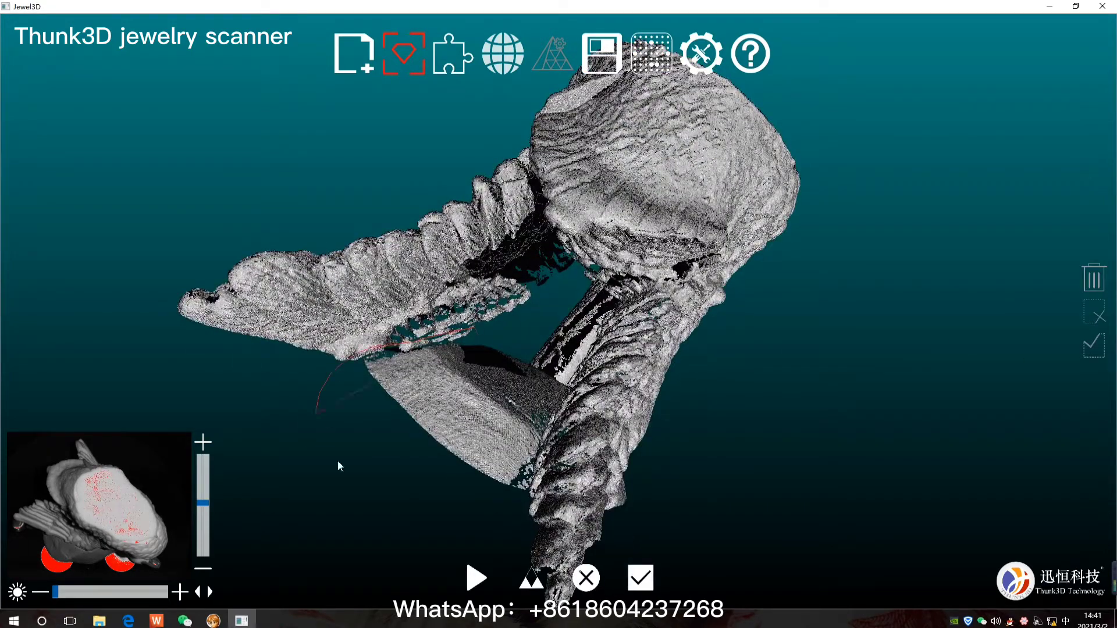
Step: Lasso underside and base points across several views, then discard that selection
drag(340, 466, 538, 361)
mouse_move(631, 485)
mouse_down()
mouse_move(647, 449)
mouse_move(734, 420)
mouse_up()
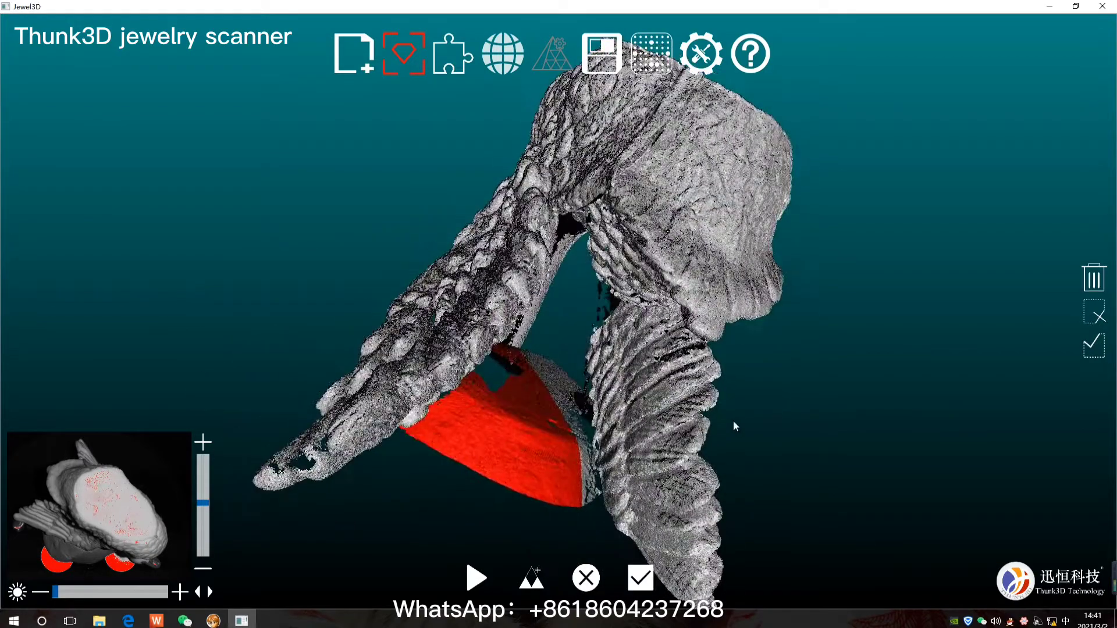
mouse_move(500, 404)
mouse_down()
mouse_move(584, 438)
mouse_move(613, 474)
mouse_move(447, 303)
mouse_move(484, 487)
mouse_move(427, 440)
mouse_move(520, 479)
mouse_up()
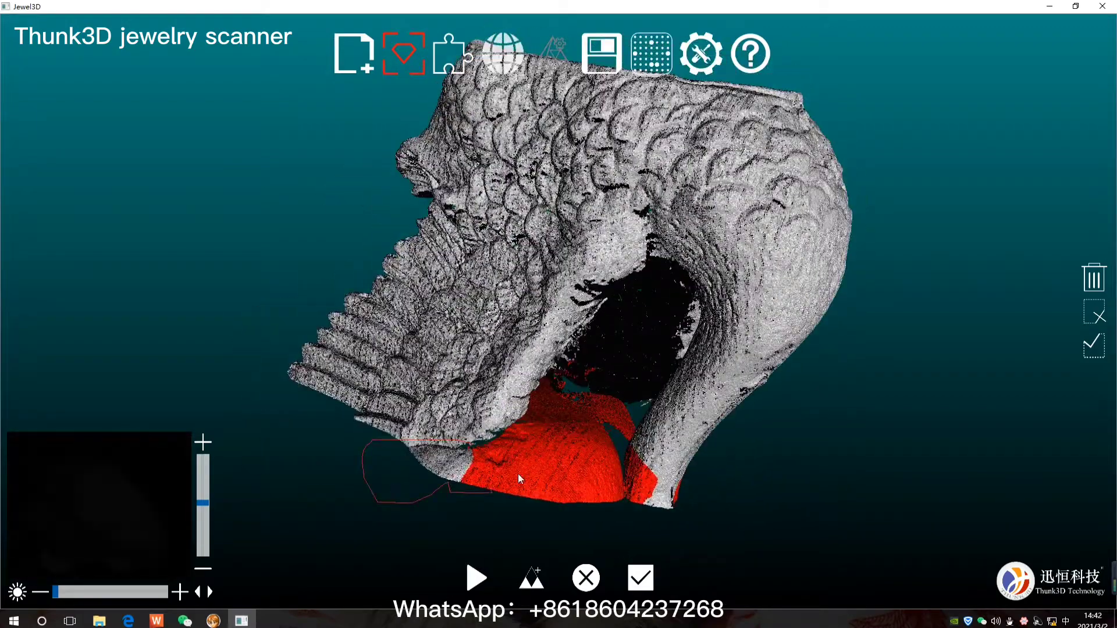
mouse_move(637, 354)
mouse_down()
mouse_move(517, 373)
mouse_move(625, 384)
mouse_move(884, 452)
mouse_up()
mouse_move(728, 407)
mouse_down()
mouse_move(561, 394)
mouse_move(1022, 499)
mouse_move(895, 327)
mouse_move(829, 367)
mouse_move(856, 214)
mouse_move(798, 476)
mouse_move(65, 301)
mouse_move(114, 251)
mouse_move(163, 268)
mouse_move(347, 105)
mouse_move(202, 279)
mouse_move(214, 301)
mouse_up()
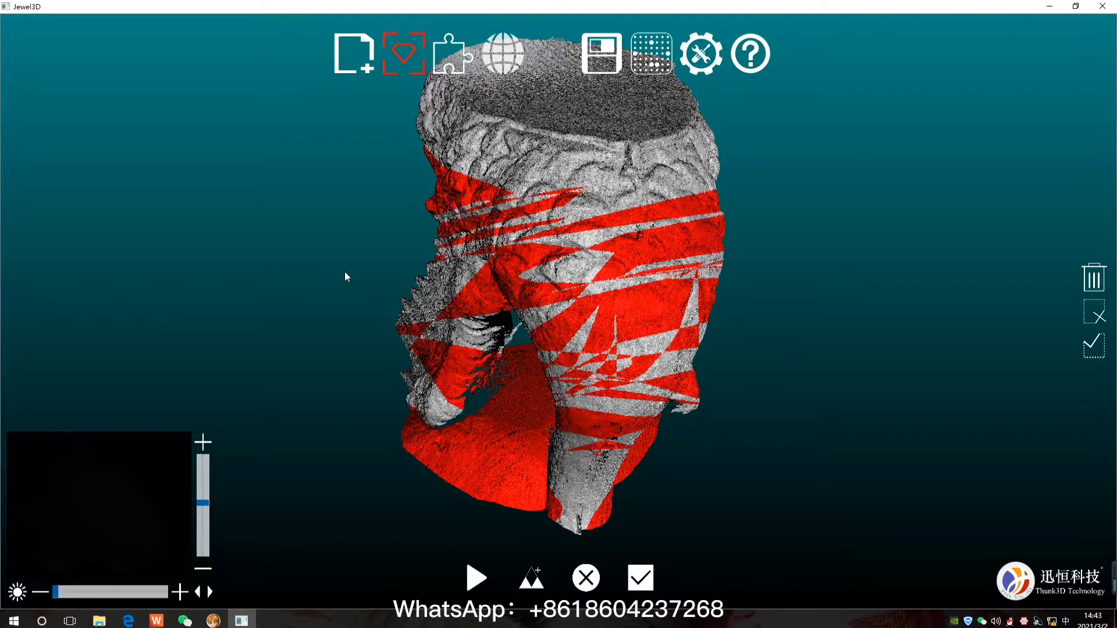
click(1090, 309)
Step: Reselect the base points beneath the arch and delete them
mouse_move(584, 420)
mouse_down()
mouse_move(354, 462)
mouse_move(449, 389)
mouse_move(521, 416)
mouse_up()
drag(533, 456, 593, 375)
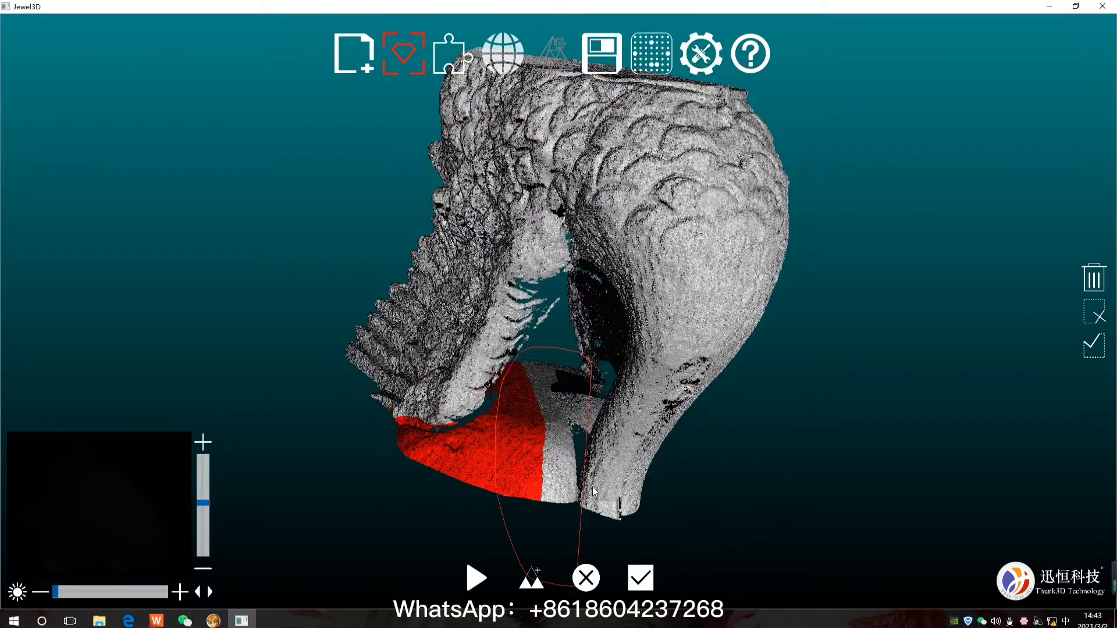
mouse_move(592, 486)
mouse_down()
mouse_move(620, 441)
mouse_move(342, 443)
mouse_move(467, 368)
mouse_move(564, 556)
mouse_up()
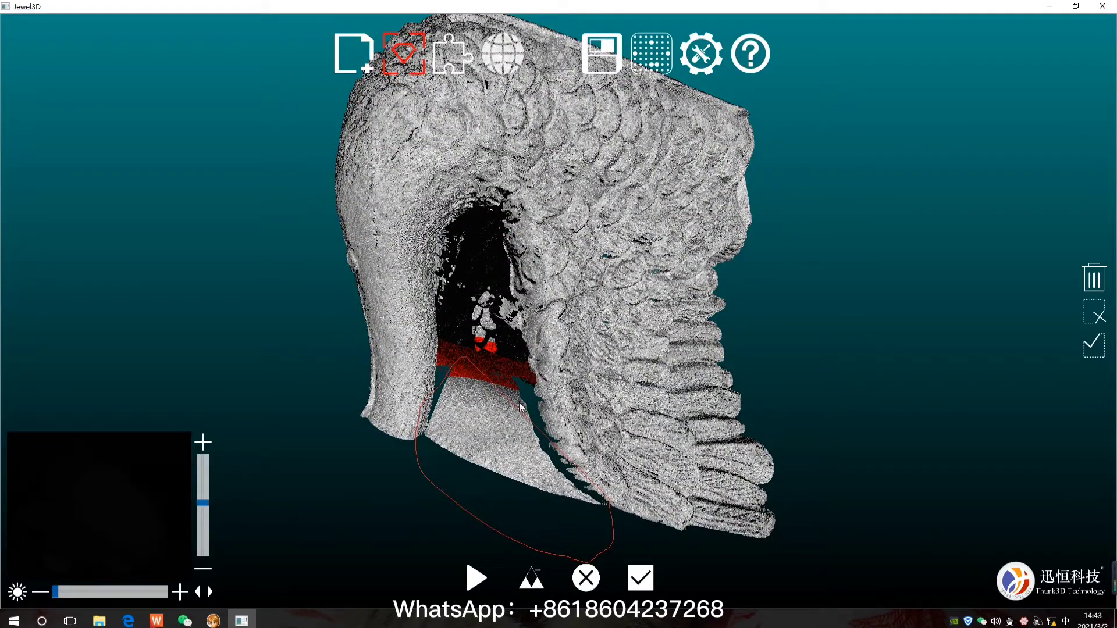
drag(581, 499, 521, 404)
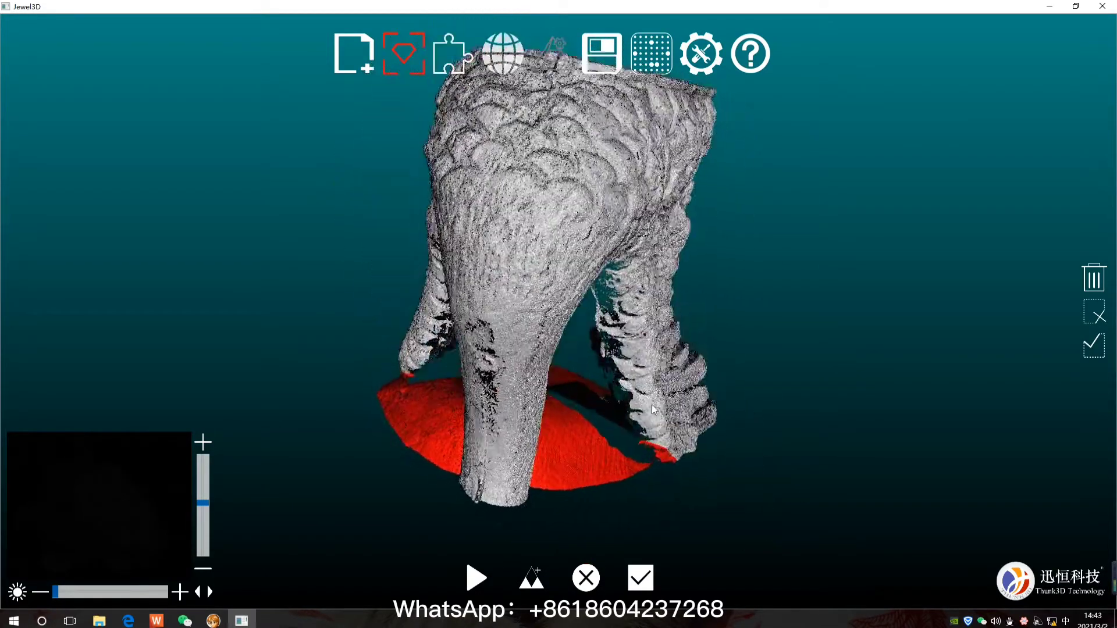
drag(597, 484, 728, 478)
click(1093, 279)
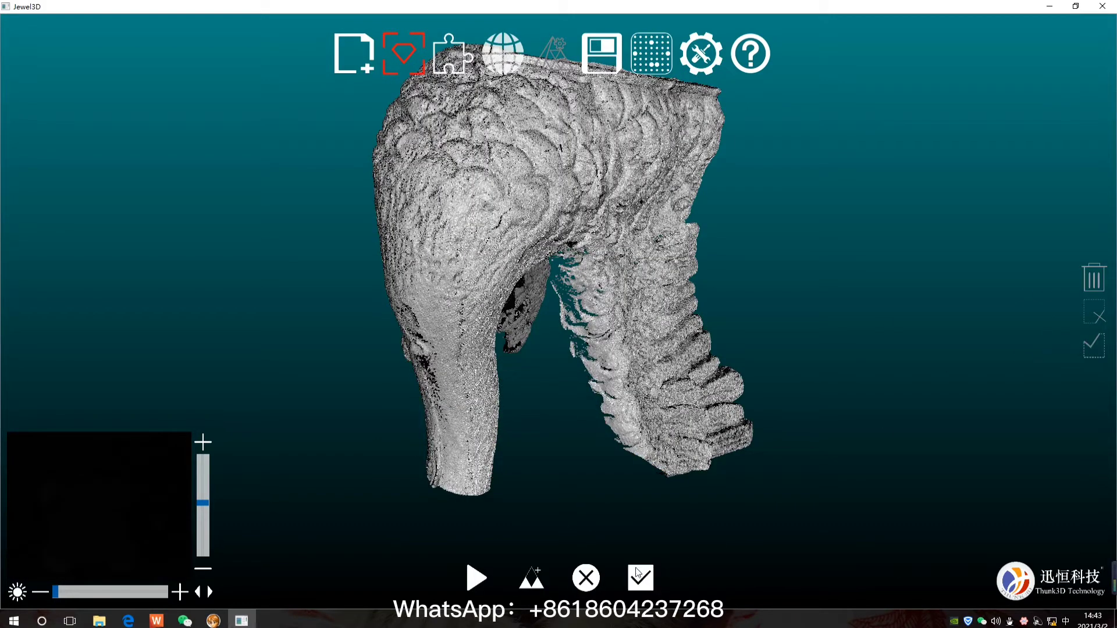
click(638, 573)
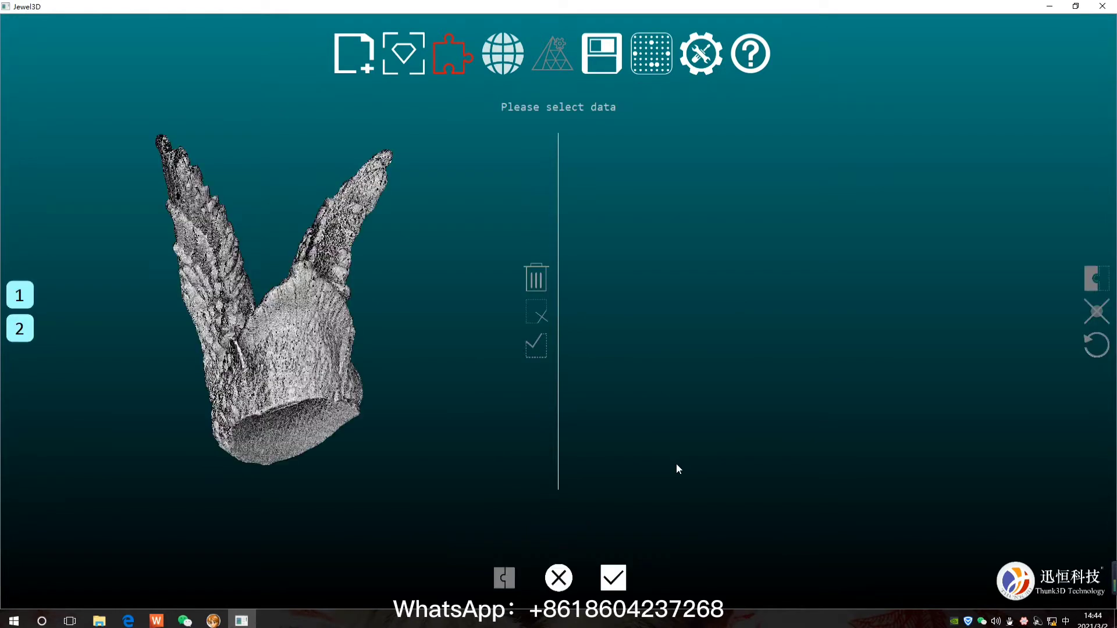
Step: Rotate the scan into position and confirm alignment to merge both scan groups
mouse_move(676, 463)
mouse_down()
mouse_move(300, 449)
mouse_move(114, 474)
mouse_move(350, 379)
mouse_move(439, 449)
mouse_move(169, 321)
mouse_move(304, 386)
mouse_move(326, 372)
mouse_move(372, 407)
mouse_up()
click(614, 573)
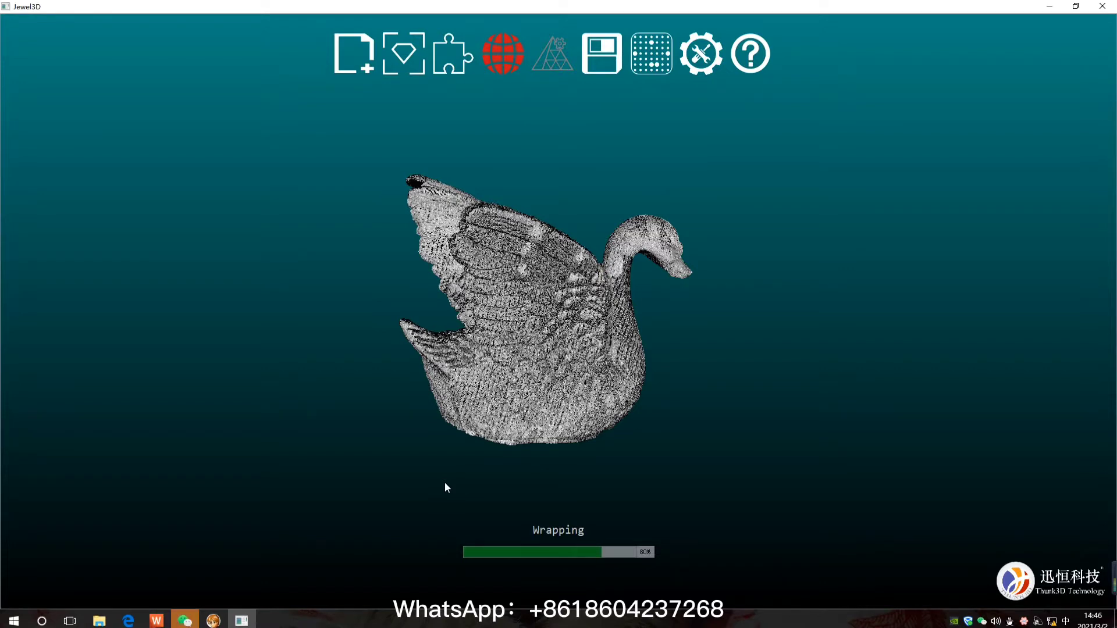
Step: Toggle the chat window and check network settings while wrapping sits at 80%
key(ctrl+alt+w)
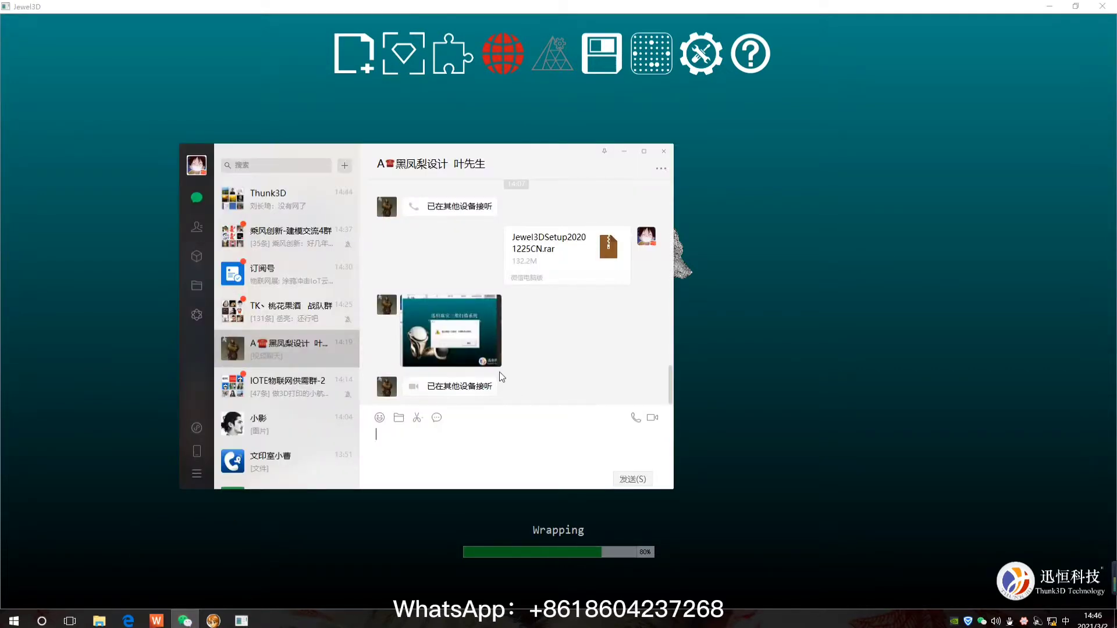
key(ctrl+alt+w)
click(1052, 621)
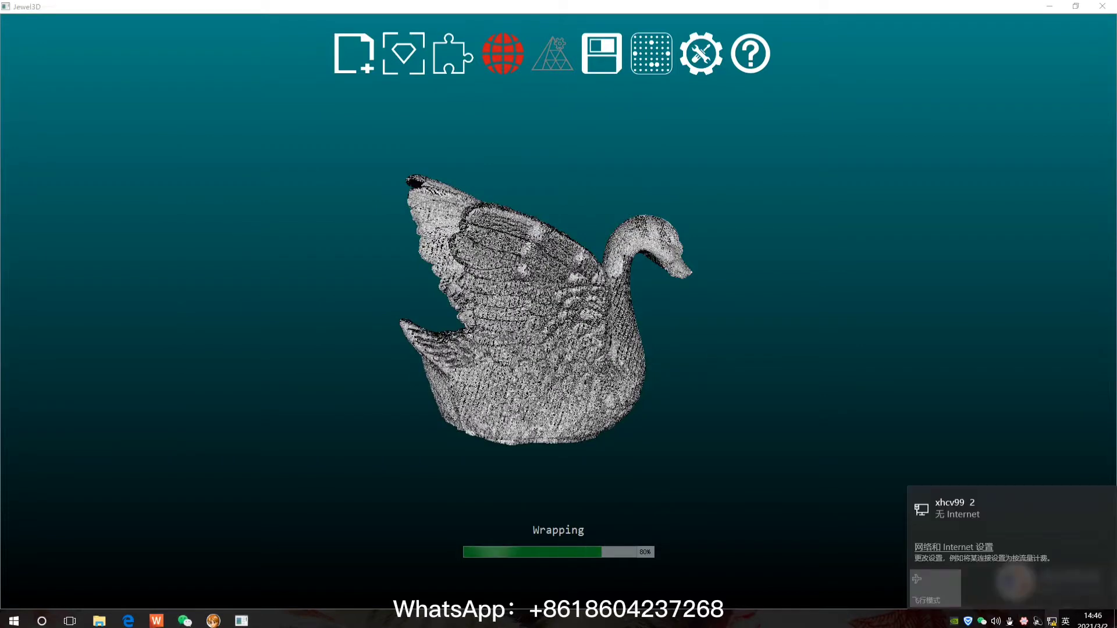
click(1034, 556)
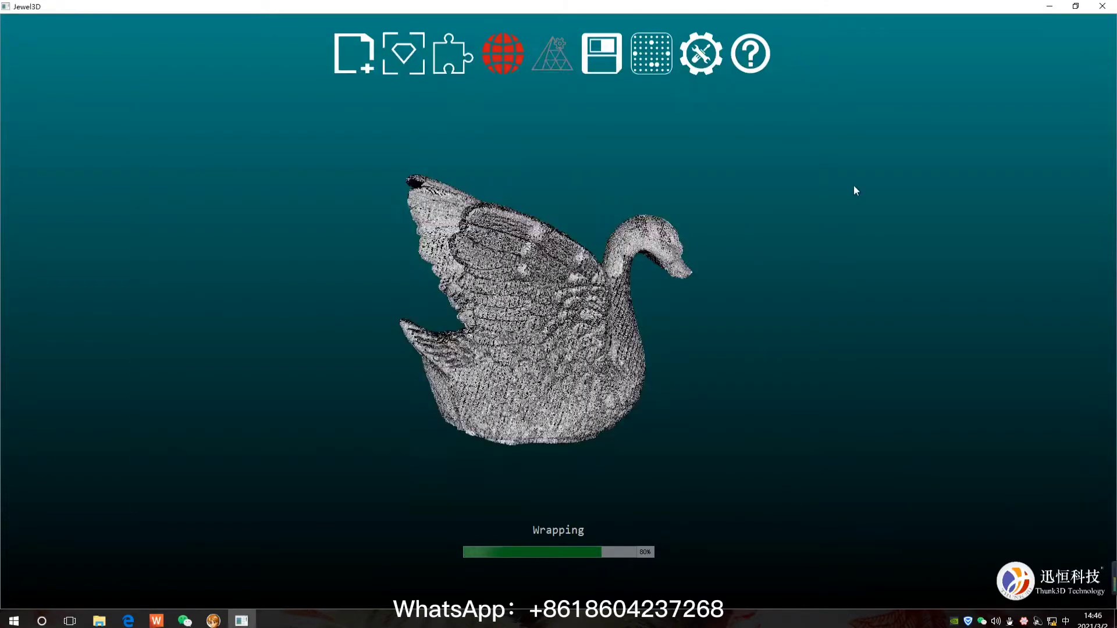
click(782, 57)
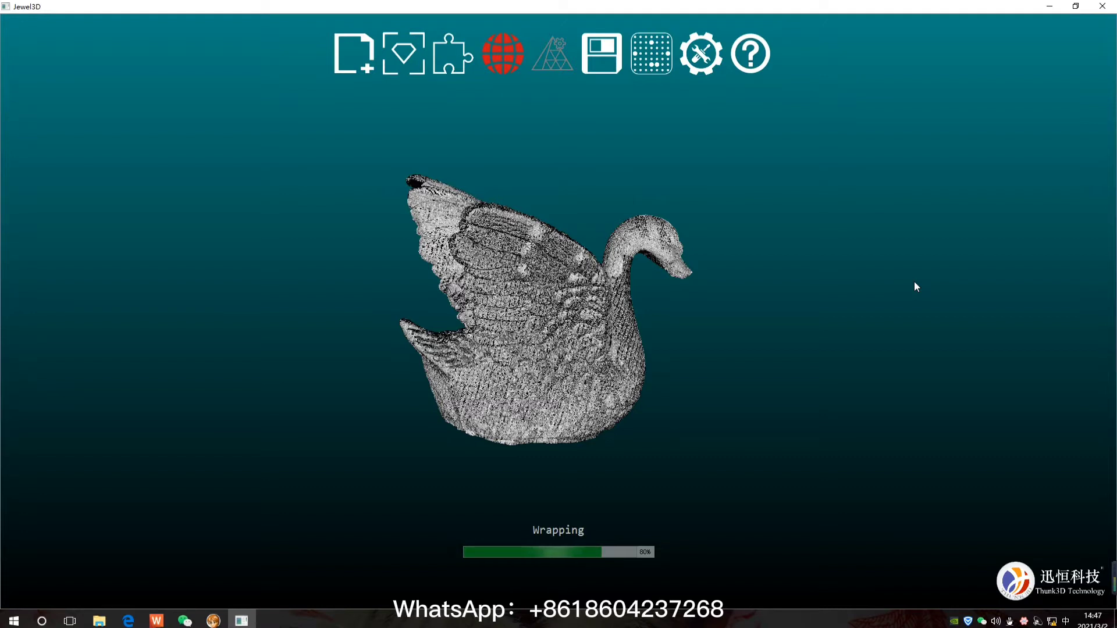
scroll(547, 417, up, 3)
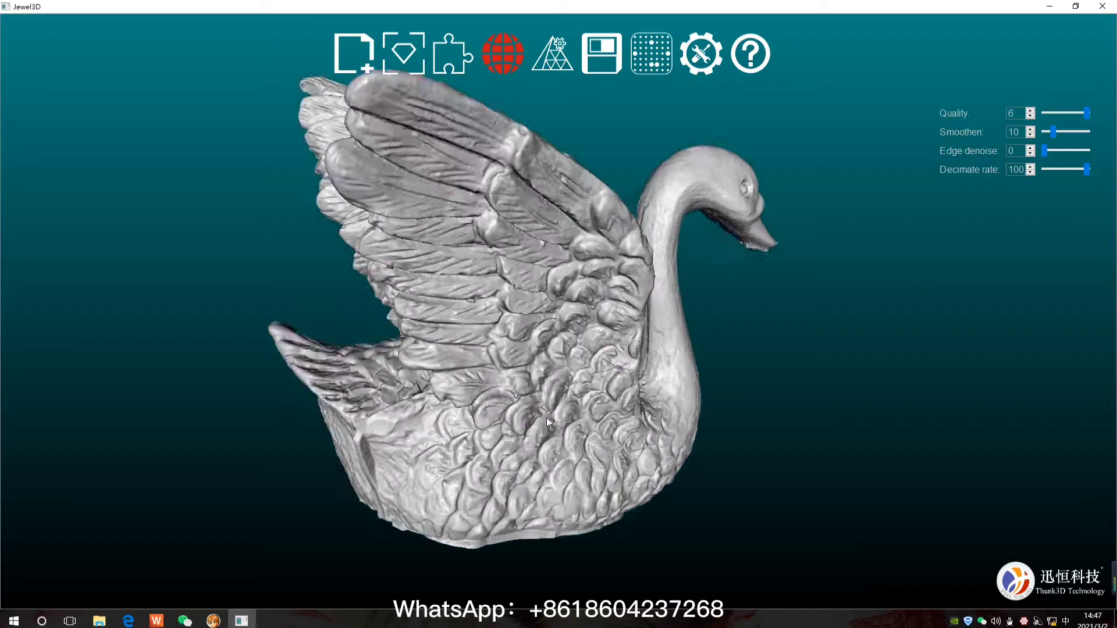
scroll(450, 374, up, 4)
scroll(450, 374, down, 5)
mouse_move(534, 370)
mouse_down()
mouse_move(783, 403)
mouse_move(568, 327)
mouse_move(487, 281)
mouse_move(683, 399)
mouse_move(804, 252)
mouse_move(746, 375)
mouse_move(525, 390)
mouse_move(579, 407)
mouse_up()
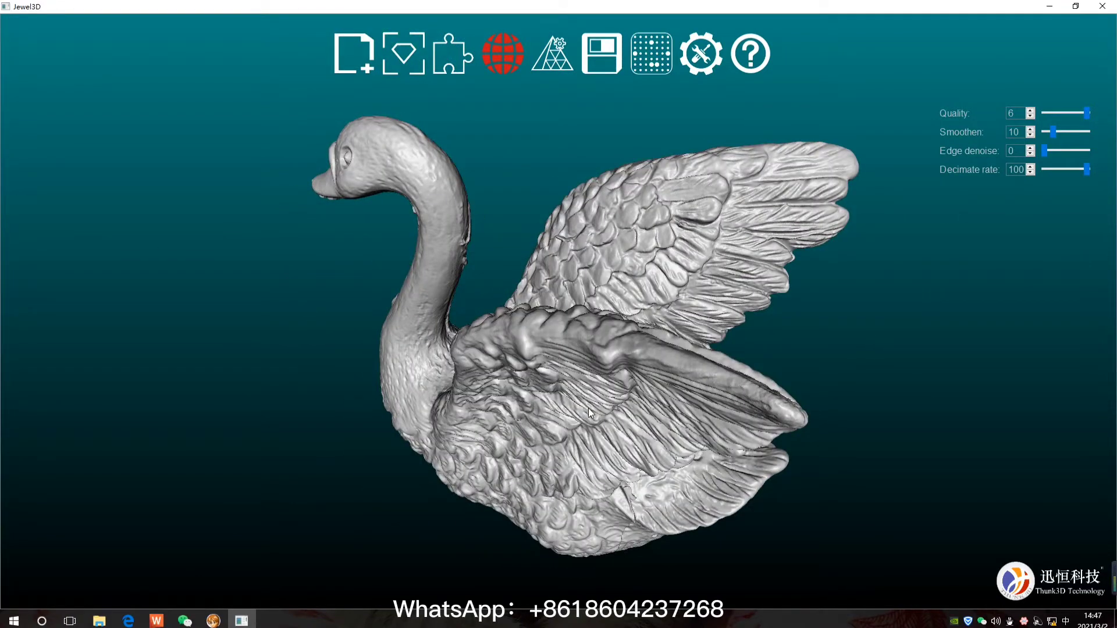
click(601, 63)
right_click(756, 273)
Step: Start a new scan set, set the plane height, and scan the swan's new pose
key(ctrl+n)
click(651, 354)
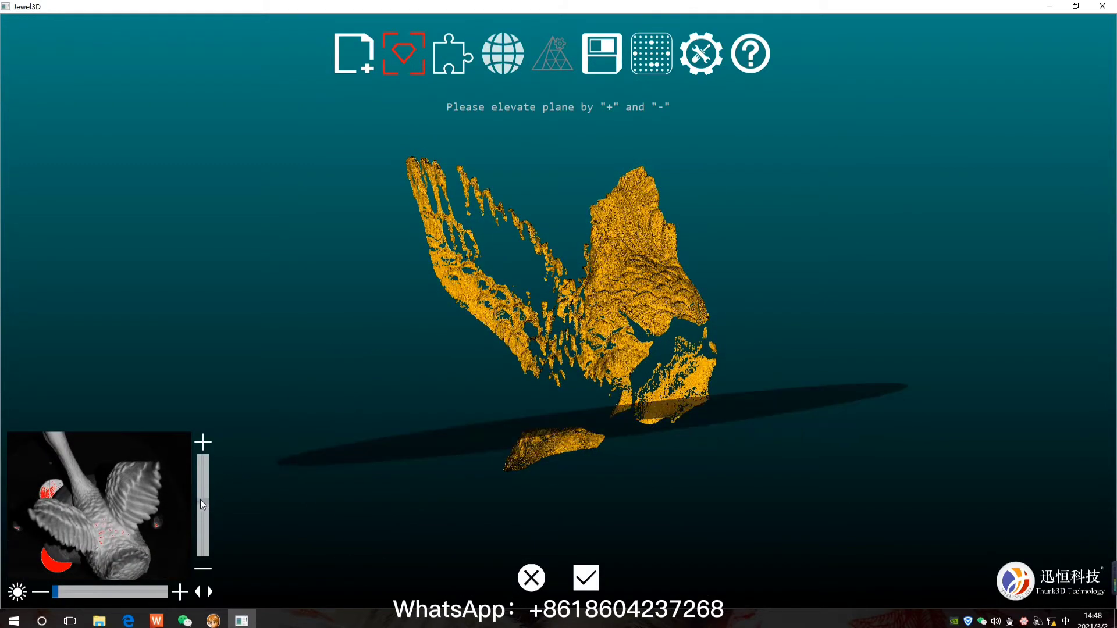
click(200, 500)
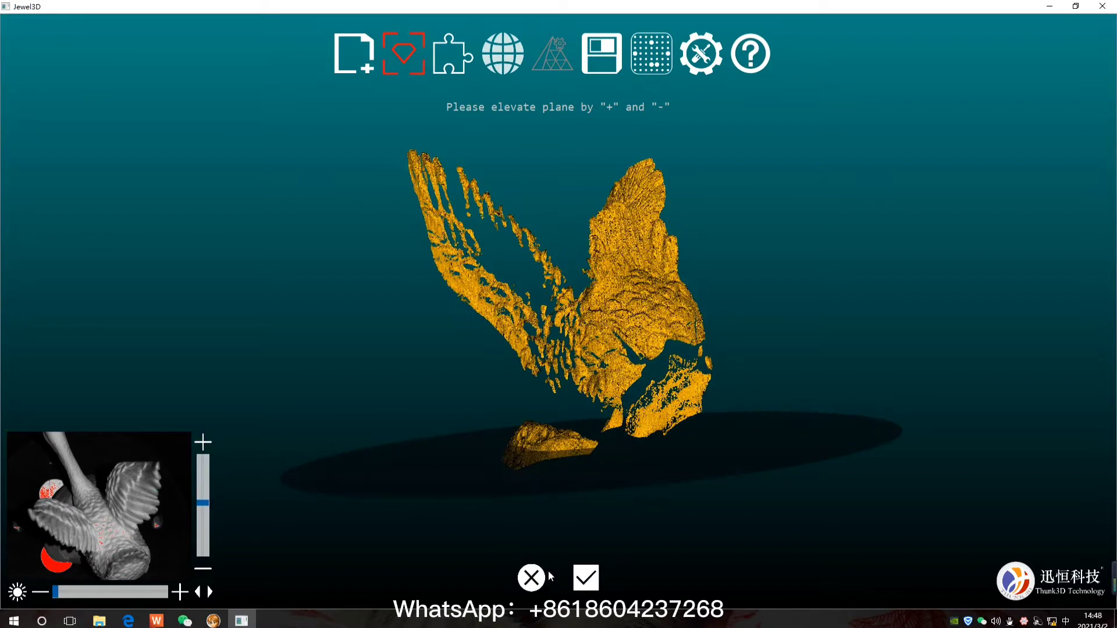
click(596, 586)
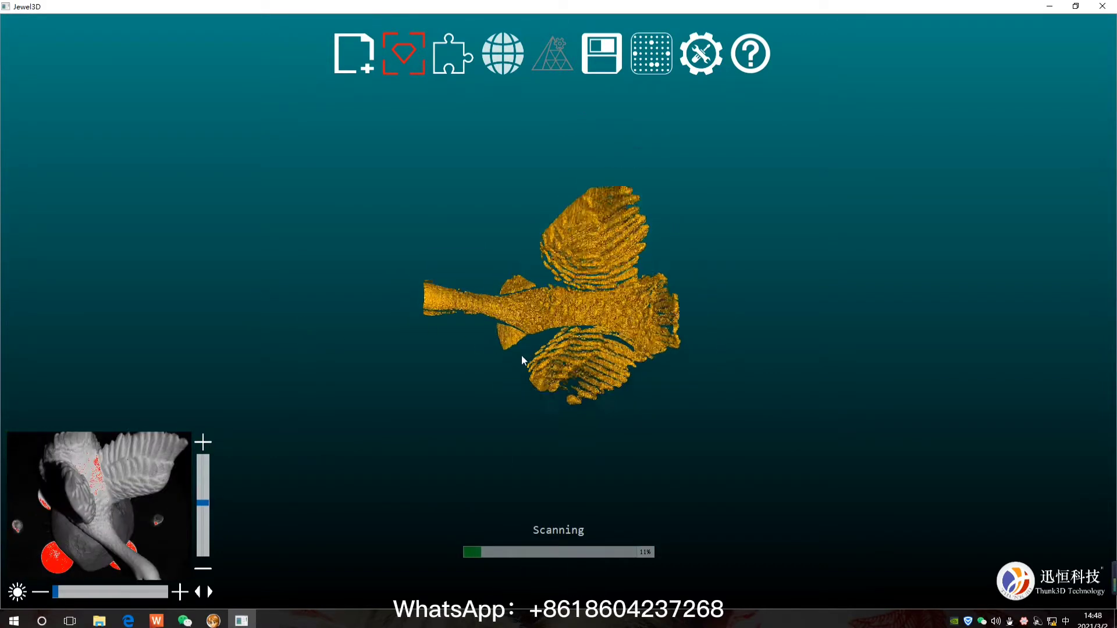
scroll(522, 358, up, 5)
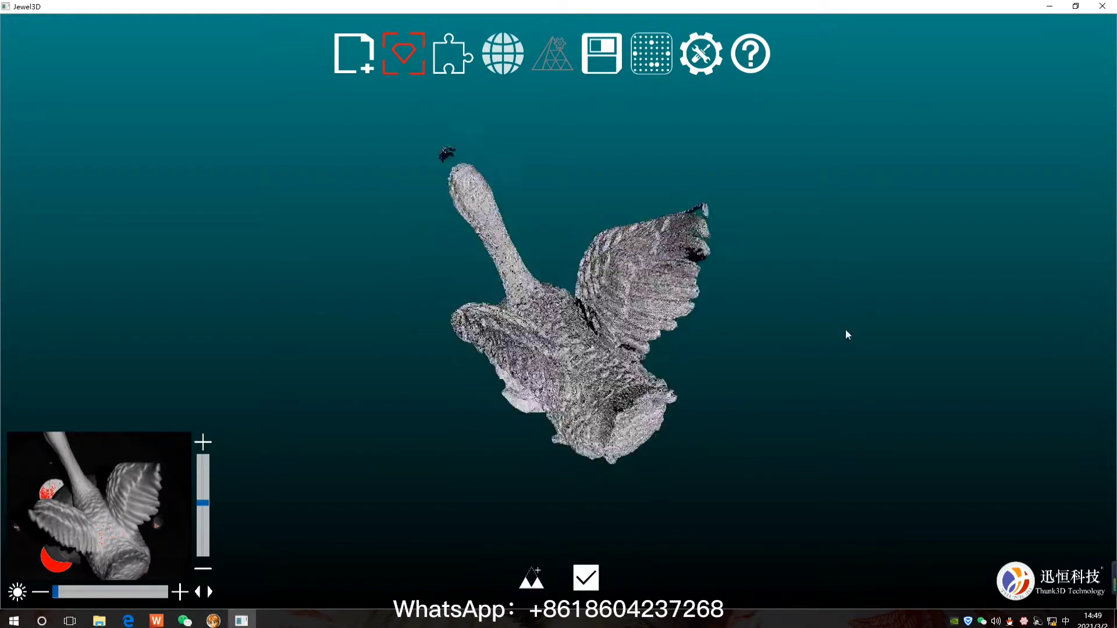
Step: Capture five more swan scans from new angles and register the group
click(536, 578)
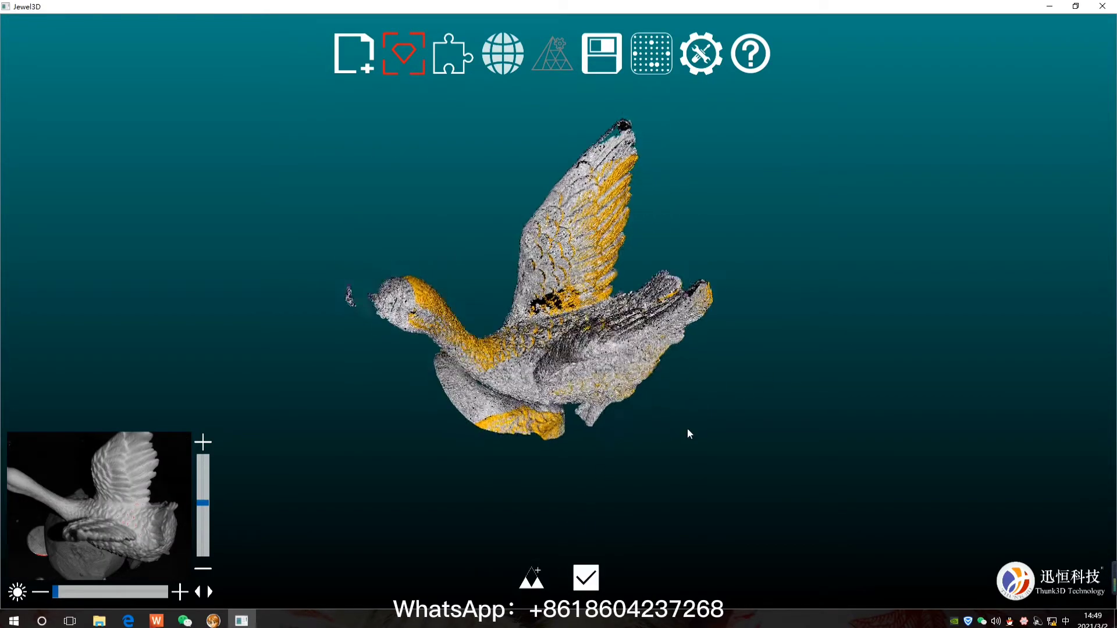
click(527, 587)
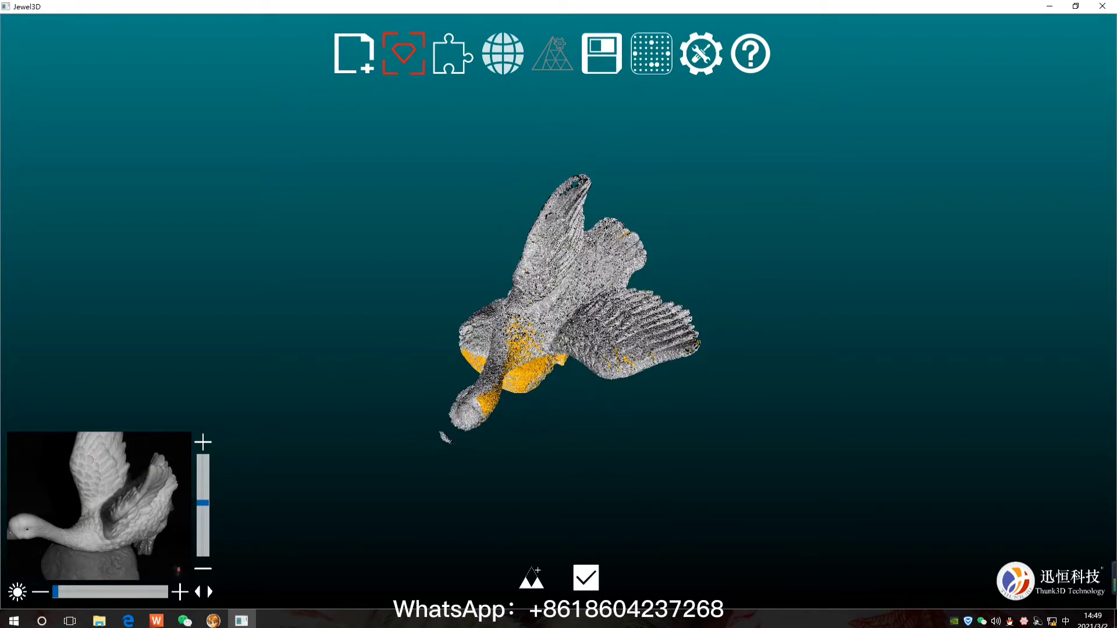
click(533, 579)
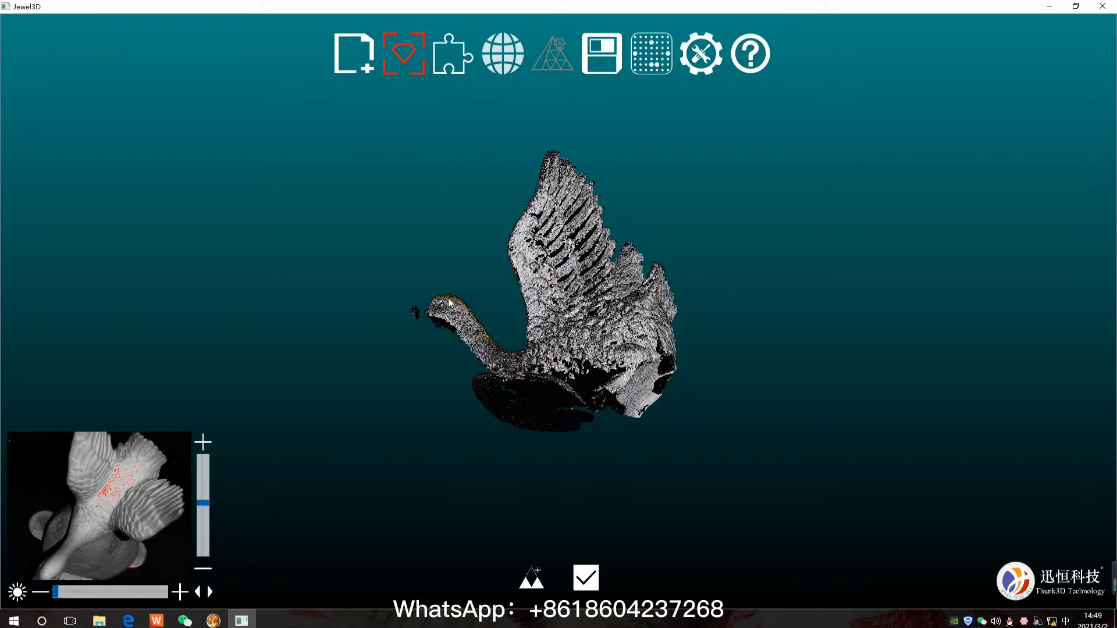
click(537, 579)
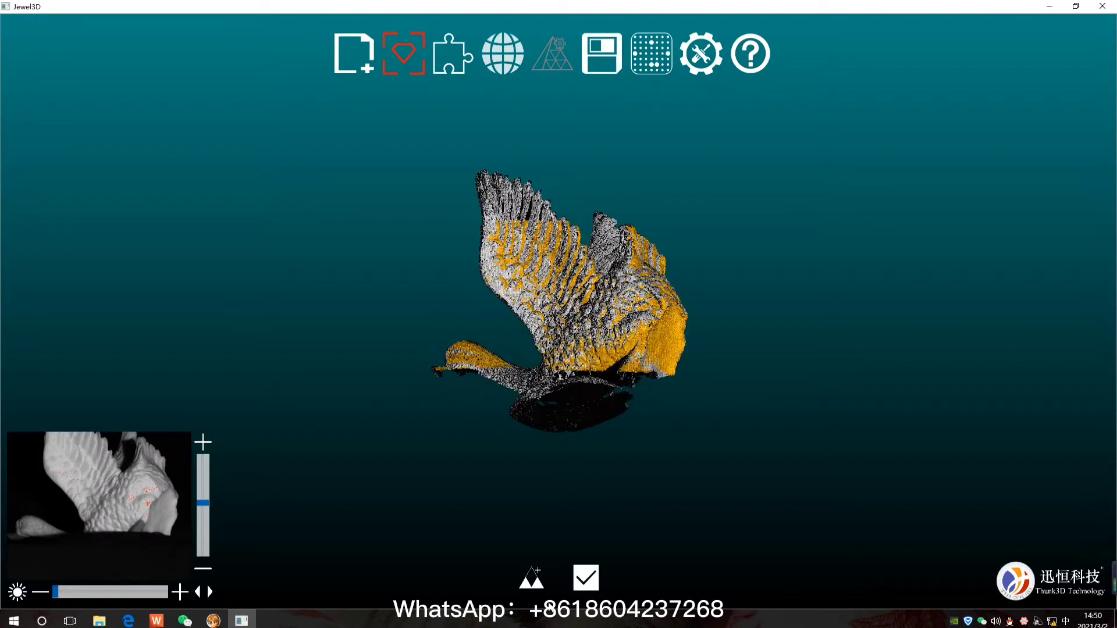
click(536, 581)
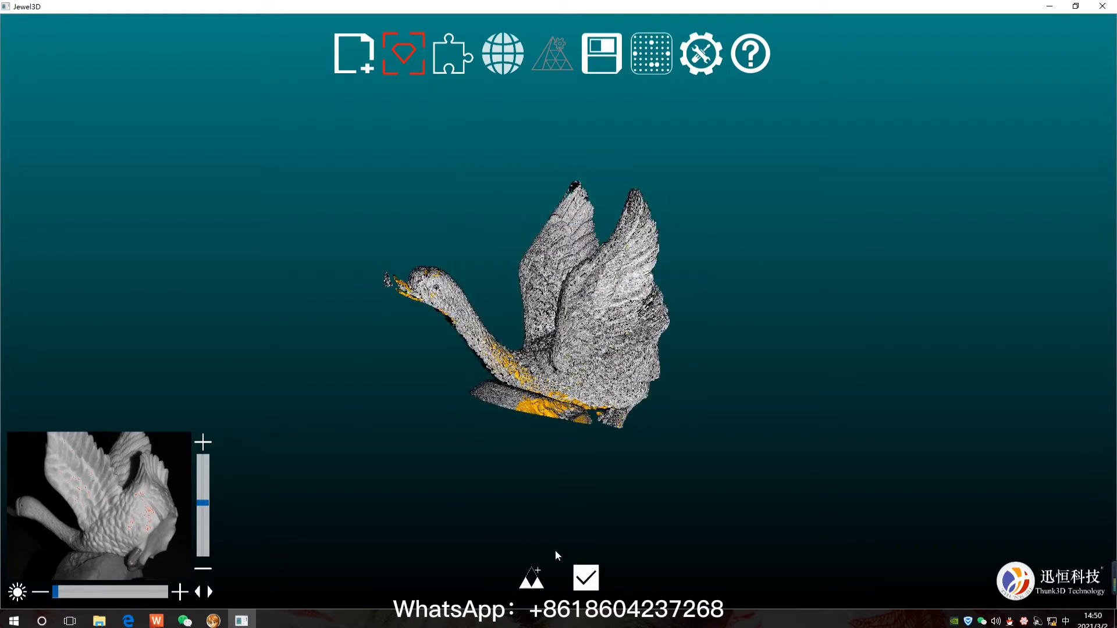
click(584, 580)
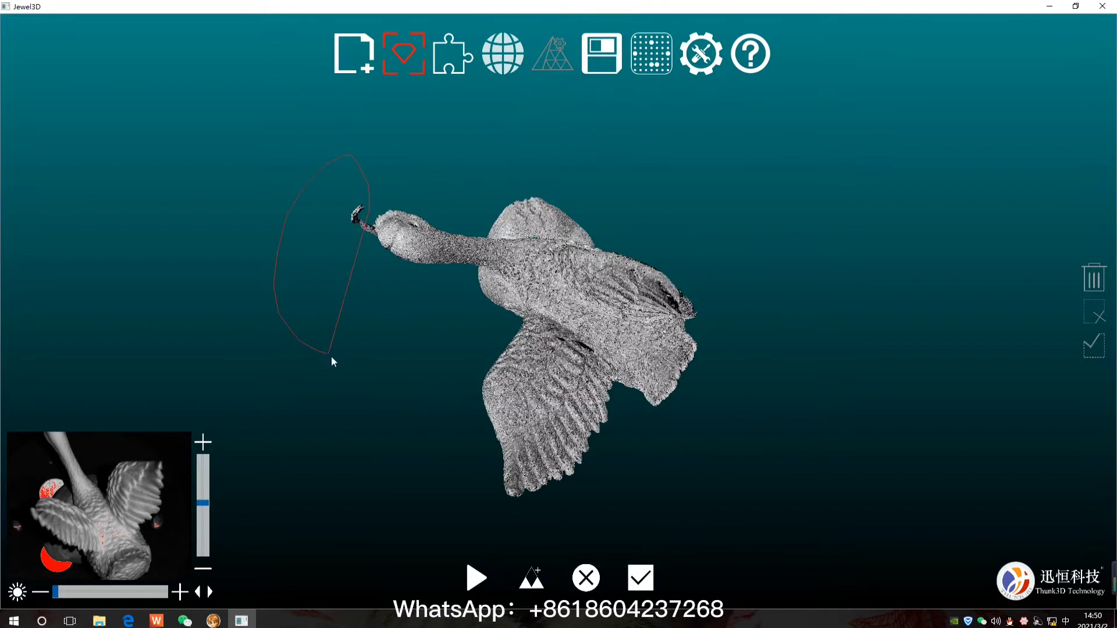
Step: Turn the swan to a side view and delete the stand points beneath it
mouse_move(600, 389)
mouse_down()
mouse_move(586, 313)
mouse_move(577, 386)
mouse_move(550, 409)
mouse_up()
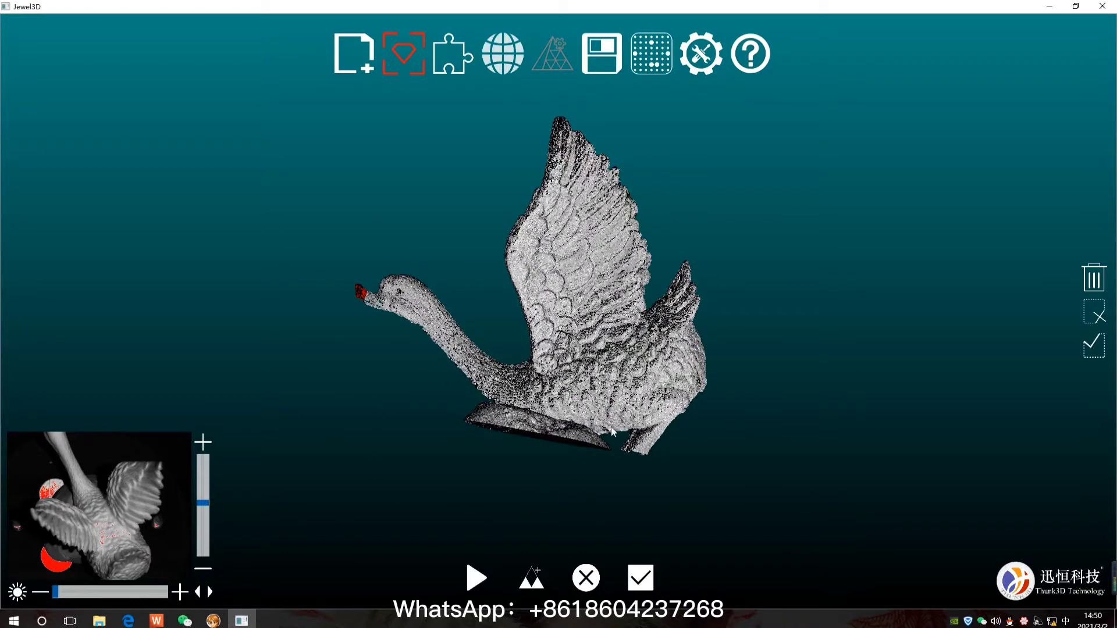
drag(525, 446, 596, 475)
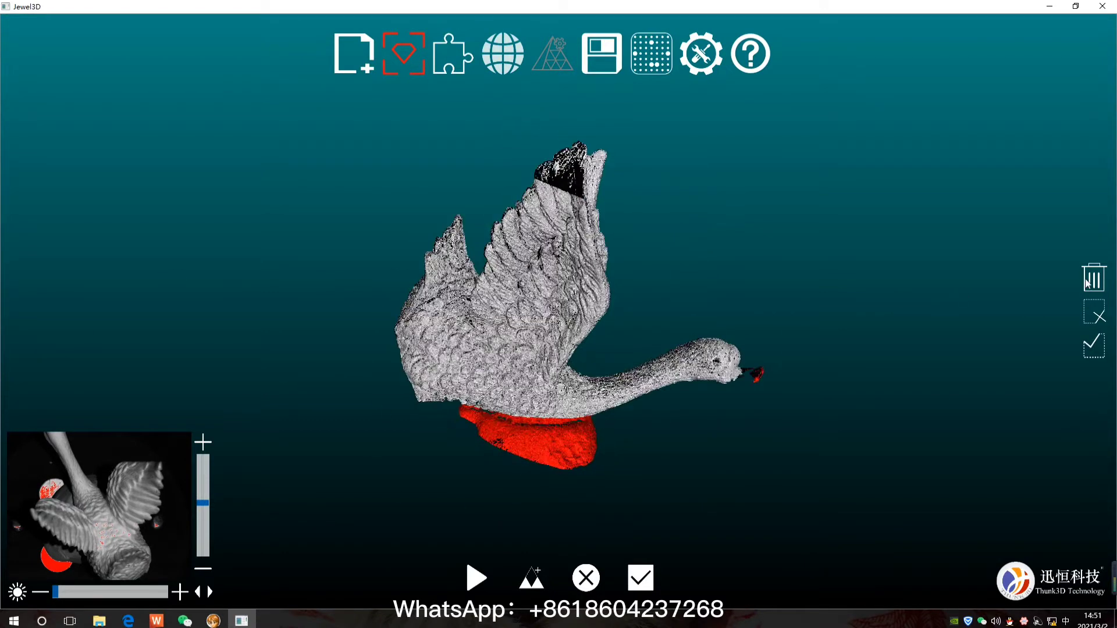
key(Delete)
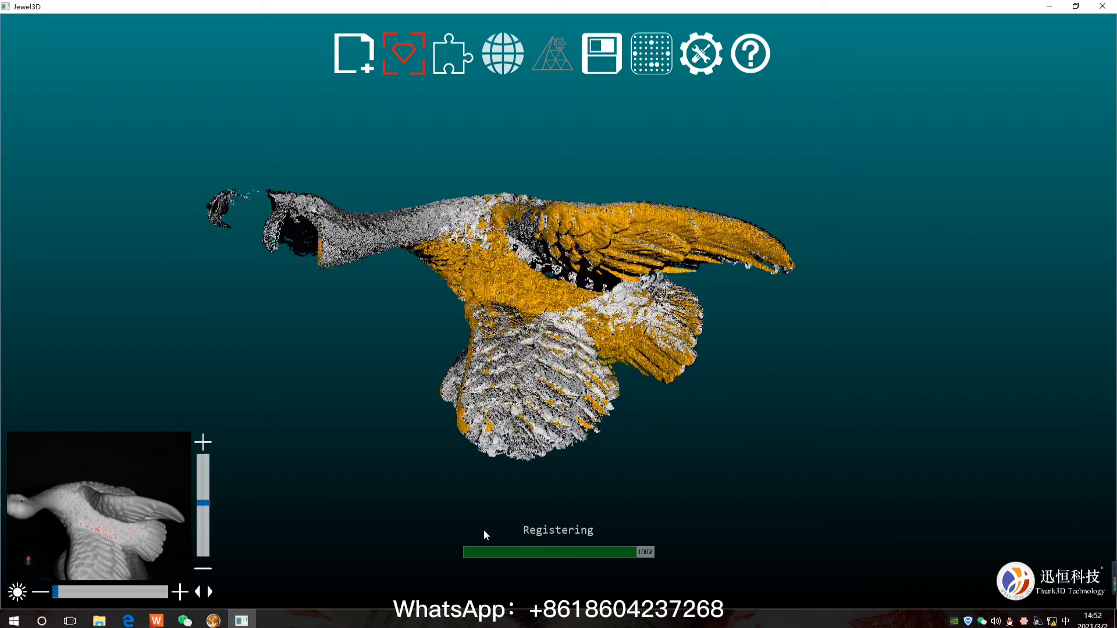
Step: Dismiss the licensing popup and turn the swan to an unscanned side
scroll(634, 422, down, 3)
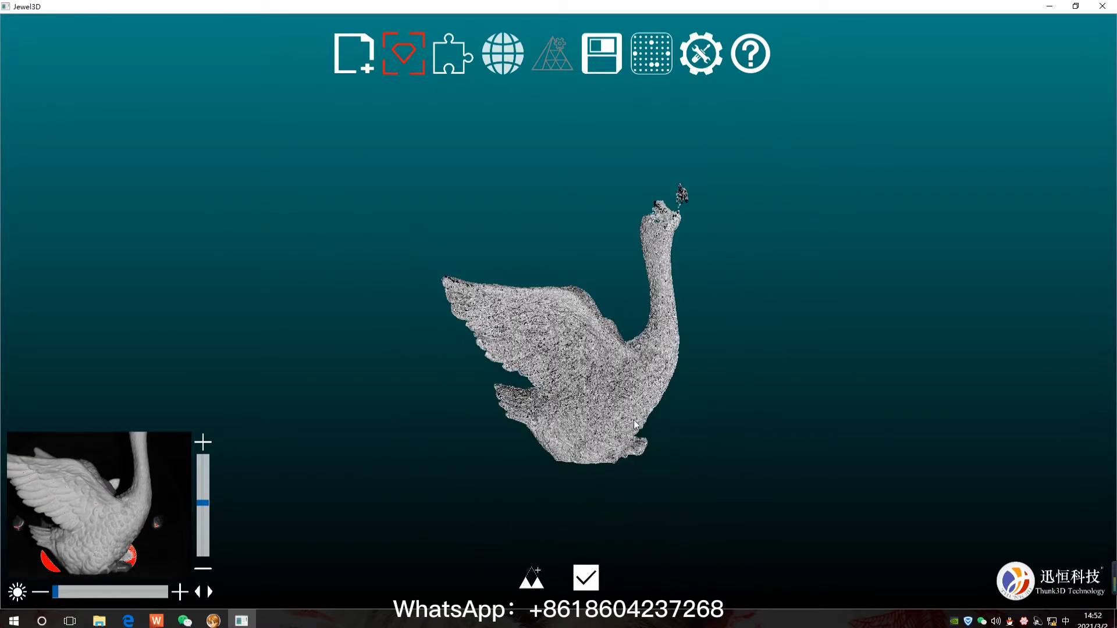
scroll(637, 401, down, 2)
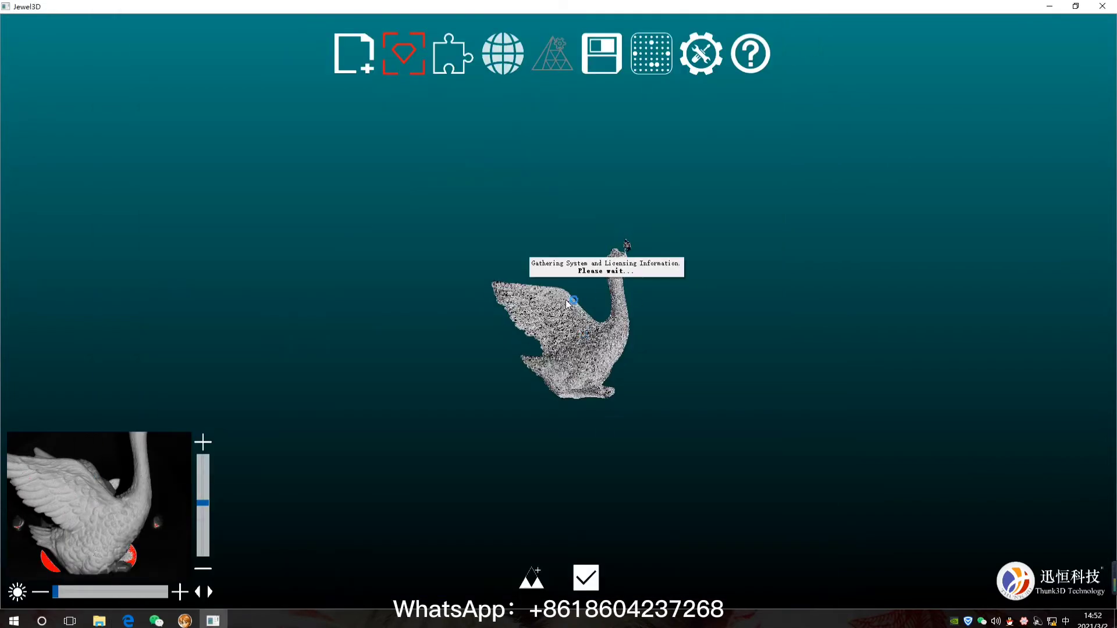
click(594, 297)
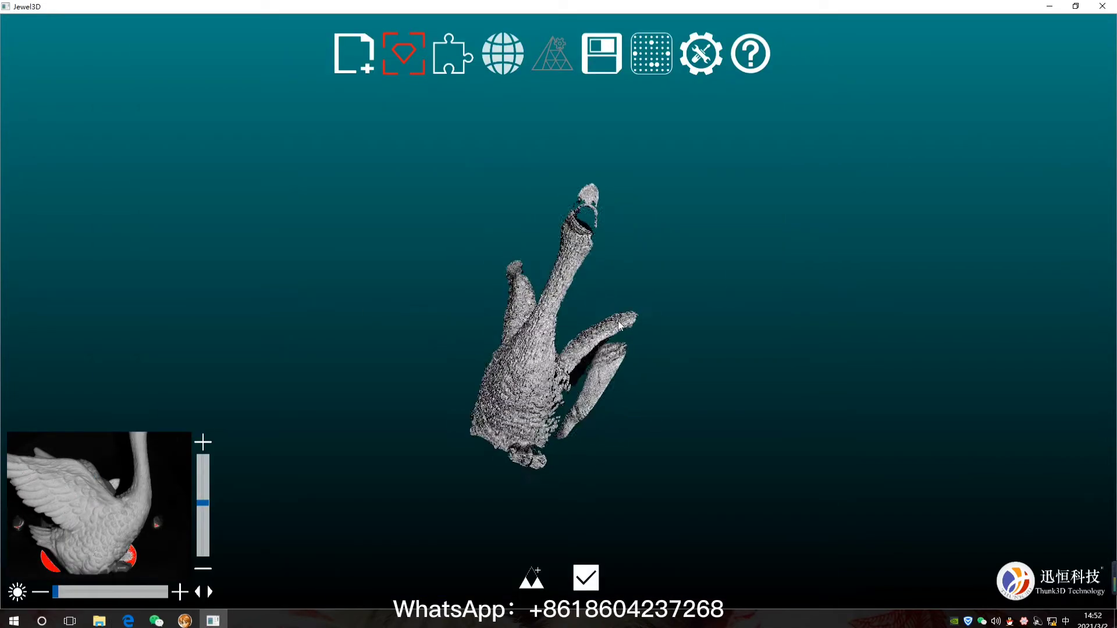
drag(962, 435, 508, 452)
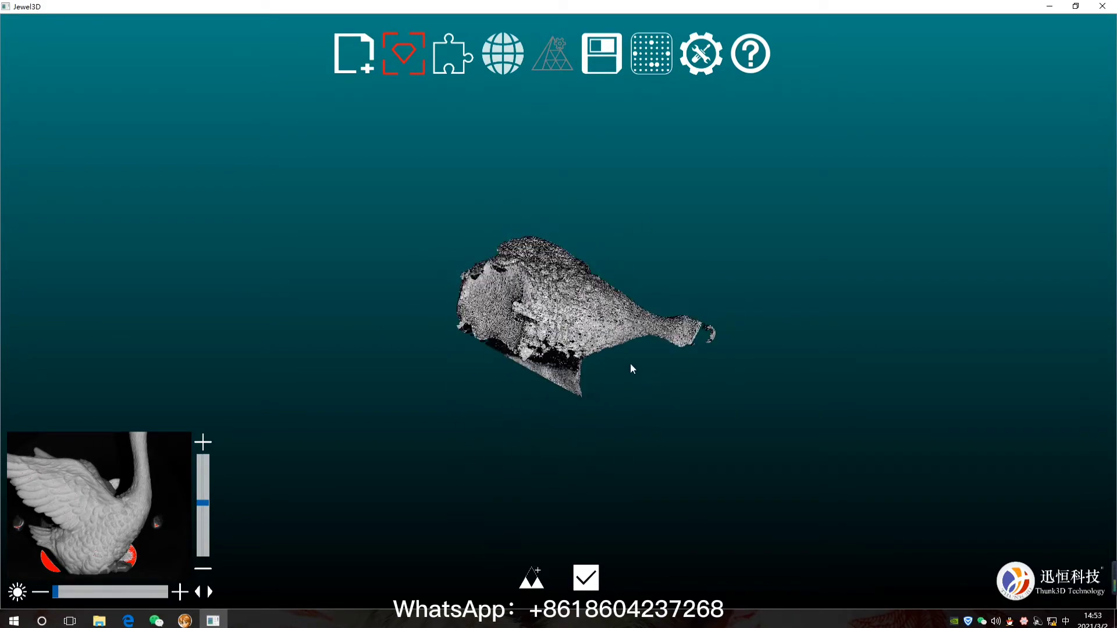
Step: Capture a new scan, then lasso the stray underside points and the loose fragment
click(588, 579)
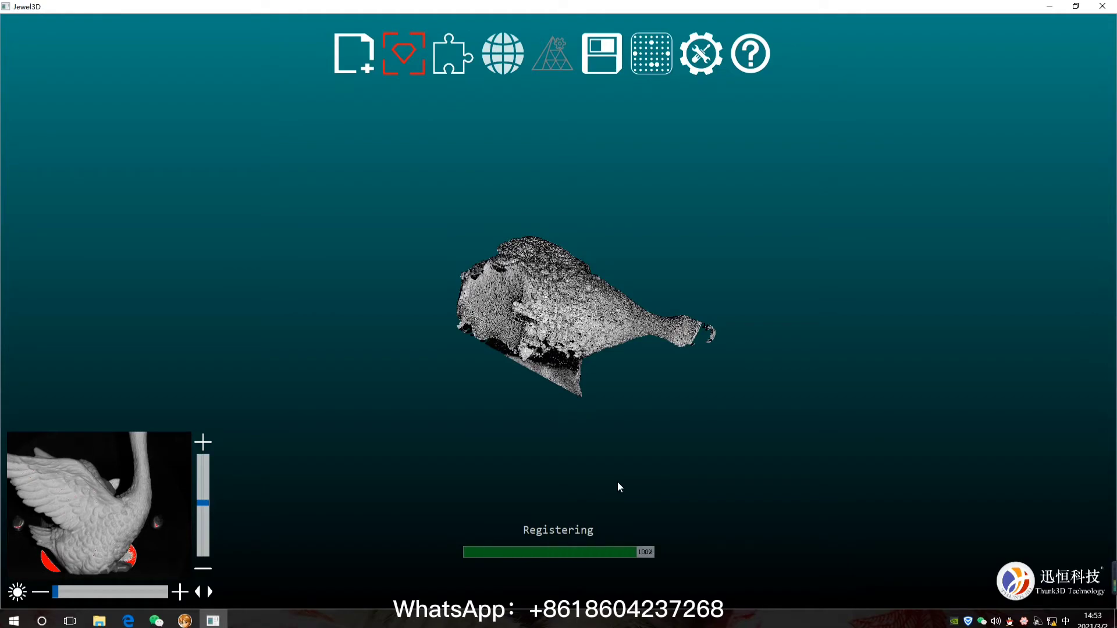
mouse_move(301, 430)
mouse_down()
mouse_move(609, 436)
mouse_move(840, 426)
mouse_up()
drag(775, 396, 757, 420)
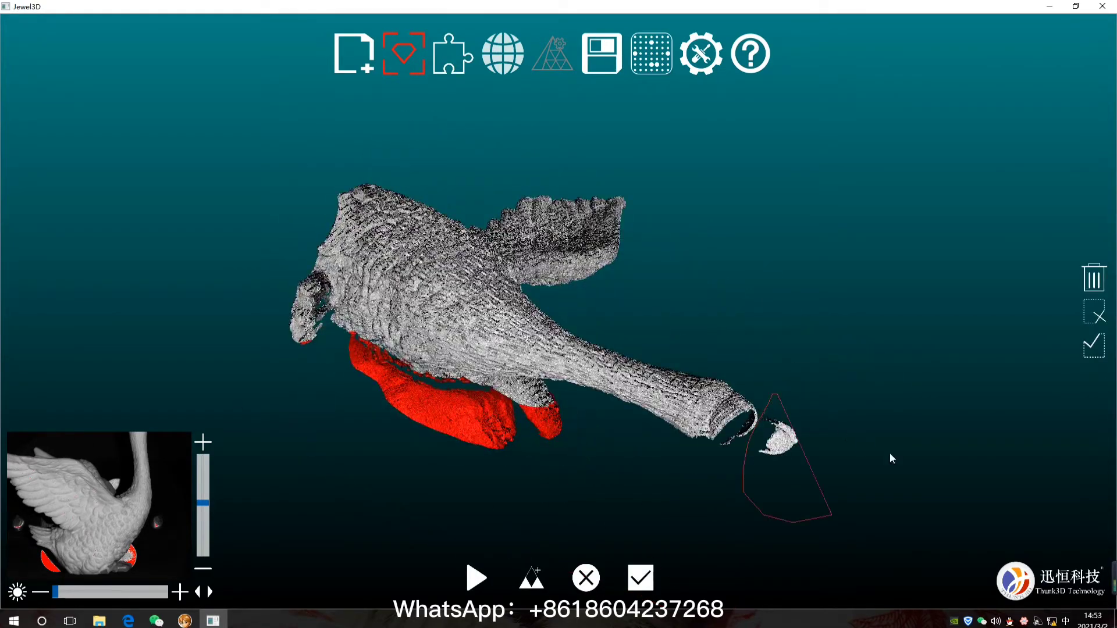
Step: Delete the lasso-selected stray points and fragment with the trash button
click(1094, 279)
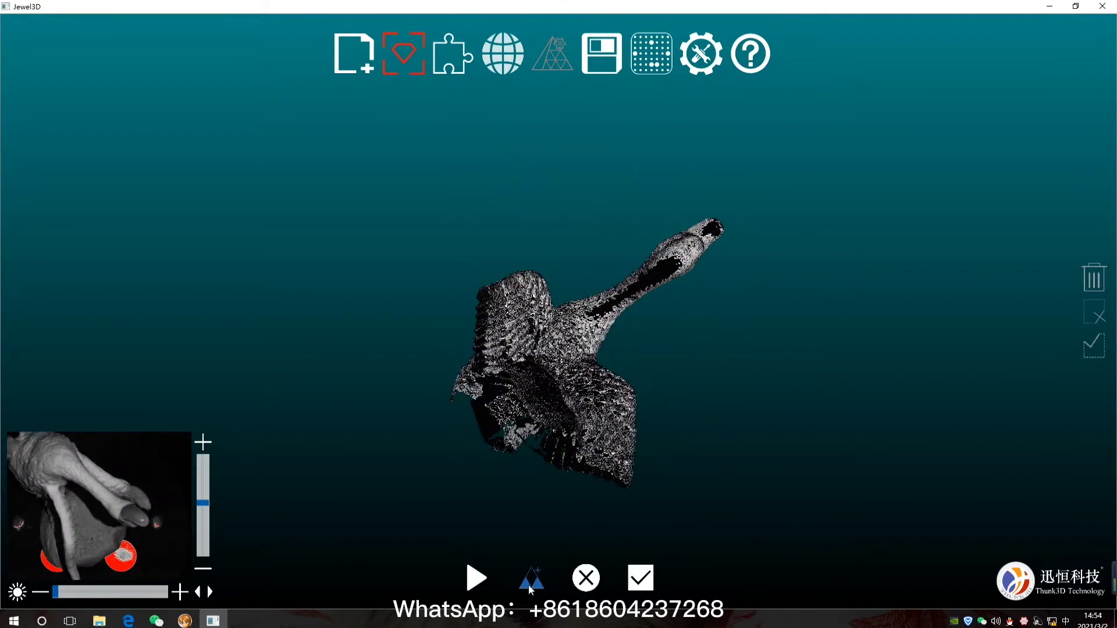
Step: Turn the swan to face front and capture three frontal scans
drag(407, 308, 560, 323)
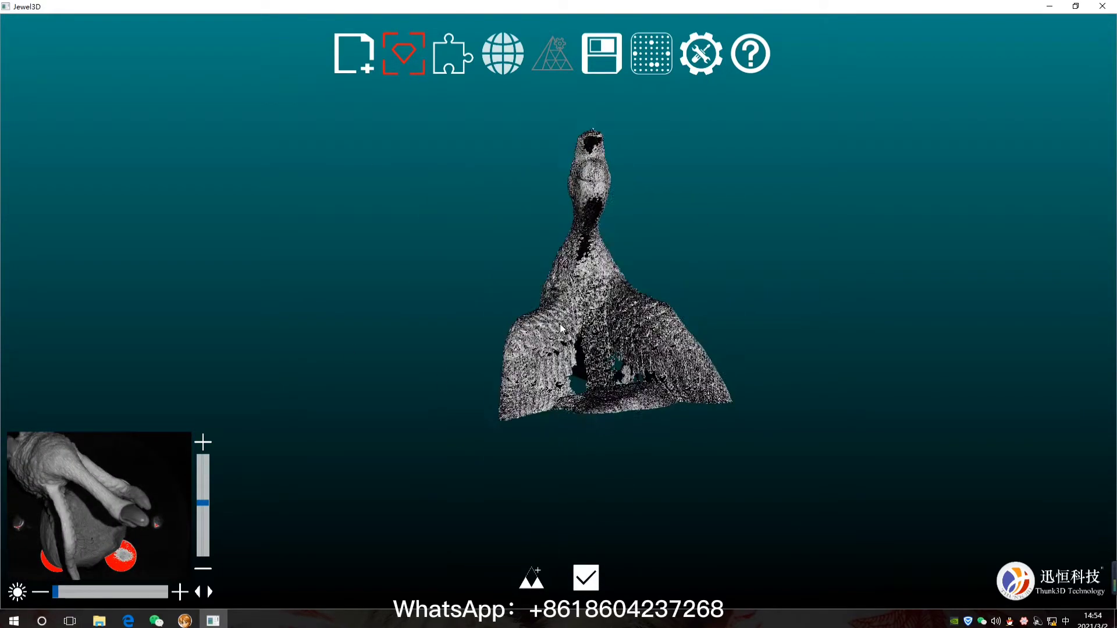
click(542, 557)
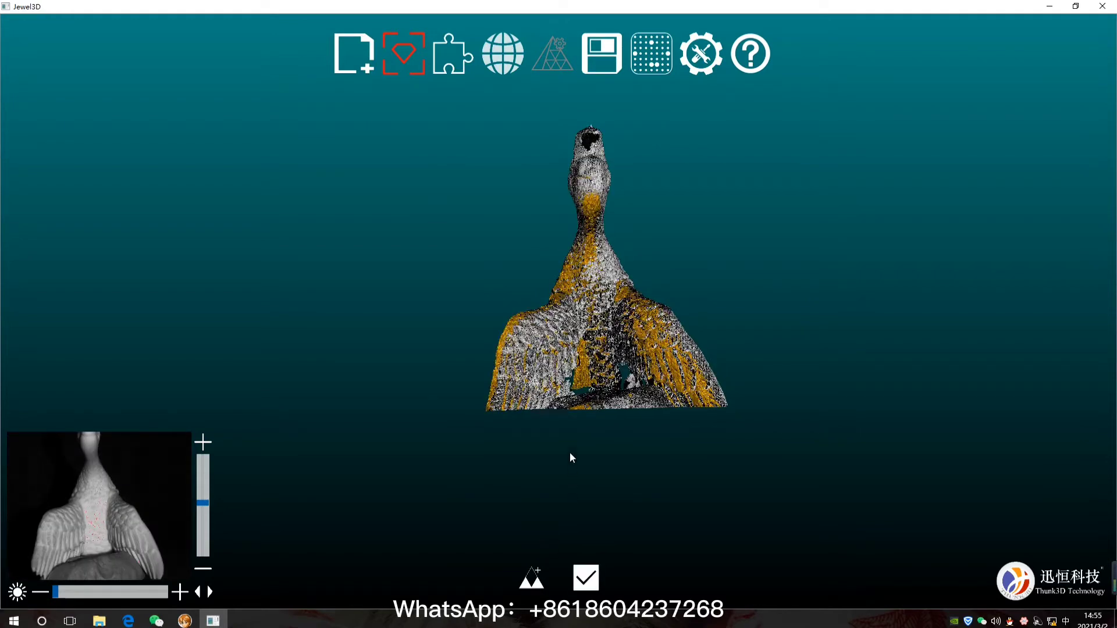
drag(571, 452, 594, 316)
click(533, 581)
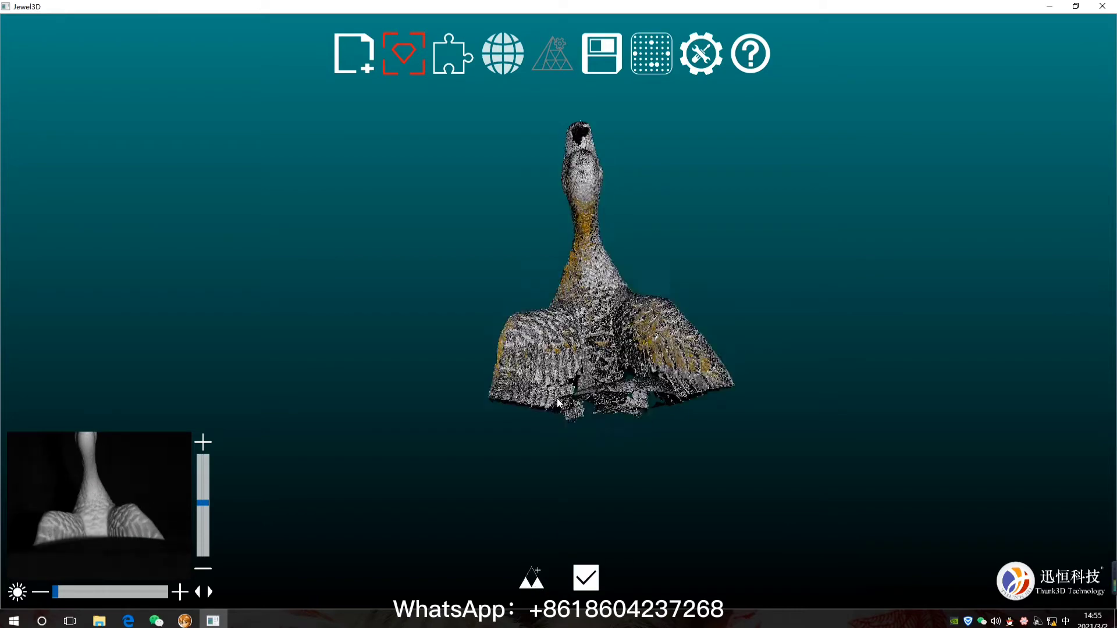
click(588, 577)
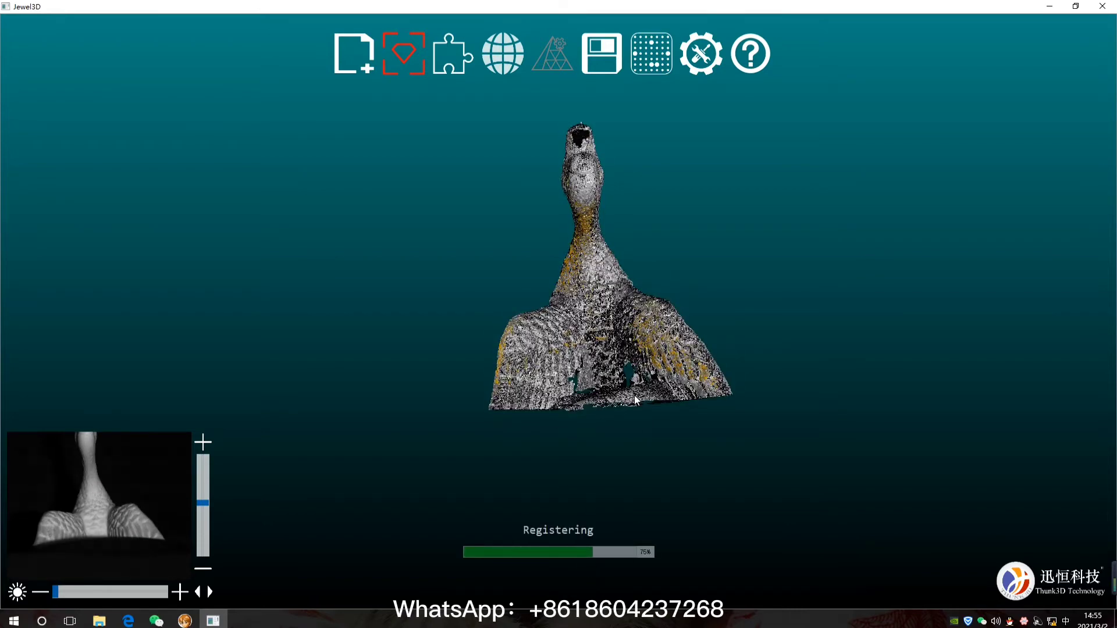
Step: Delete the stray points beneath the wings and finish scanning to align the groups
drag(635, 397, 553, 376)
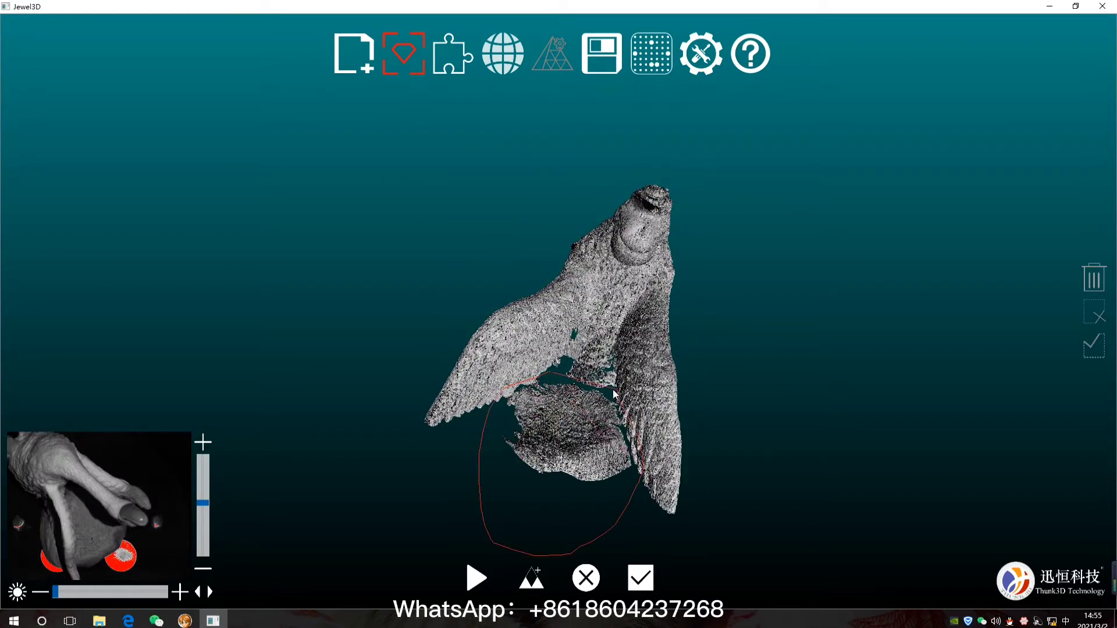
mouse_move(685, 413)
mouse_down()
mouse_move(797, 363)
mouse_move(957, 335)
mouse_up()
click(1094, 279)
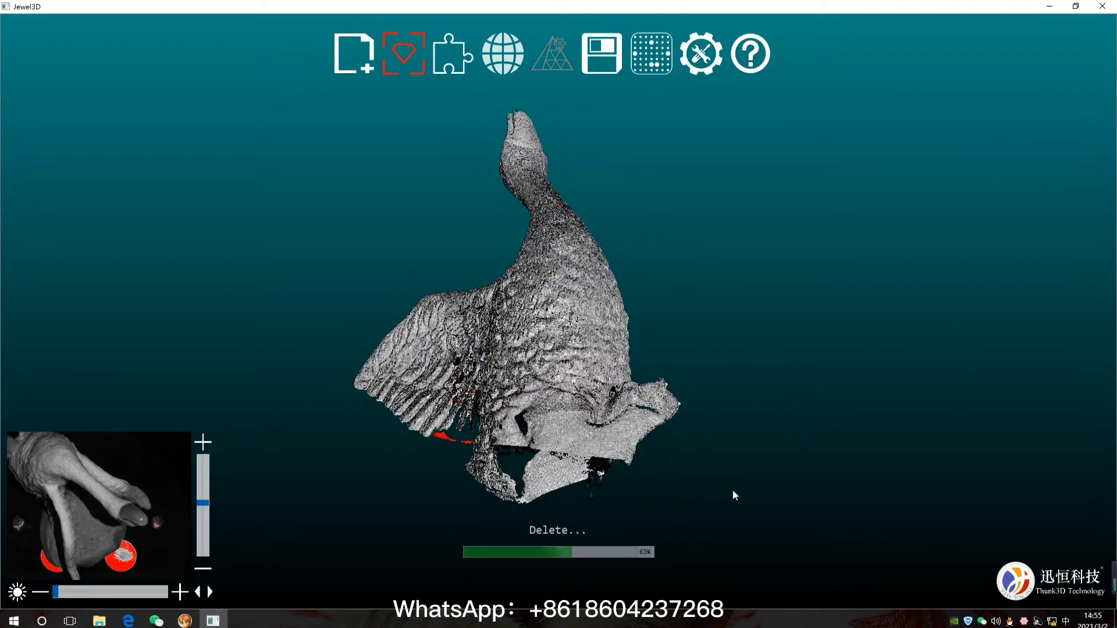
click(642, 581)
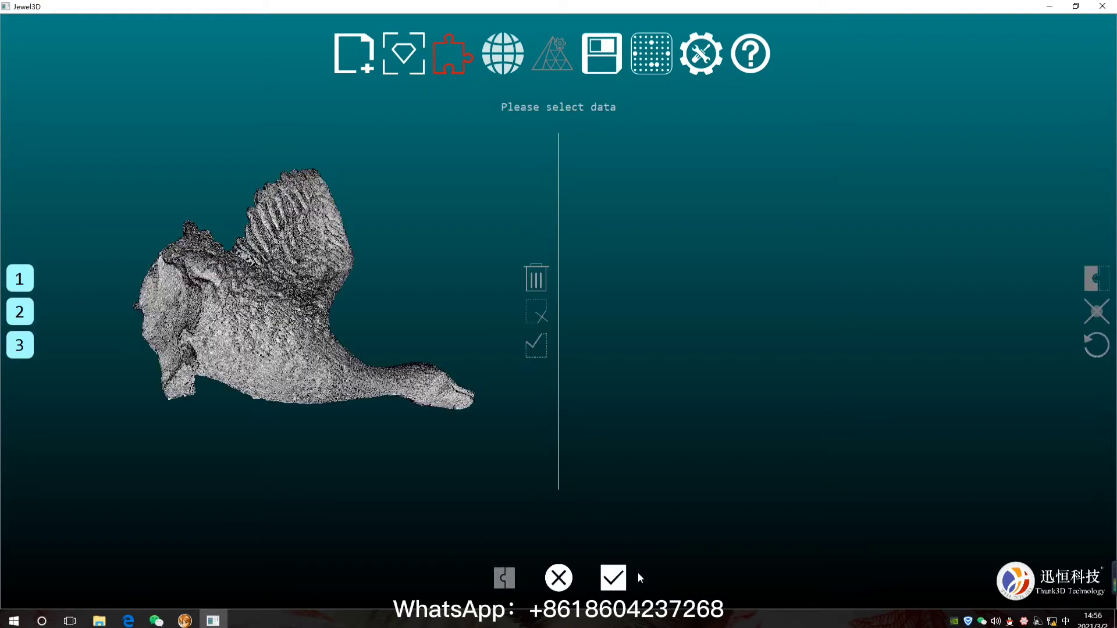
Step: Inspect the combined data and confirm aligning the three scan groups together
mouse_move(464, 360)
mouse_down()
mouse_move(126, 367)
mouse_move(207, 293)
mouse_up()
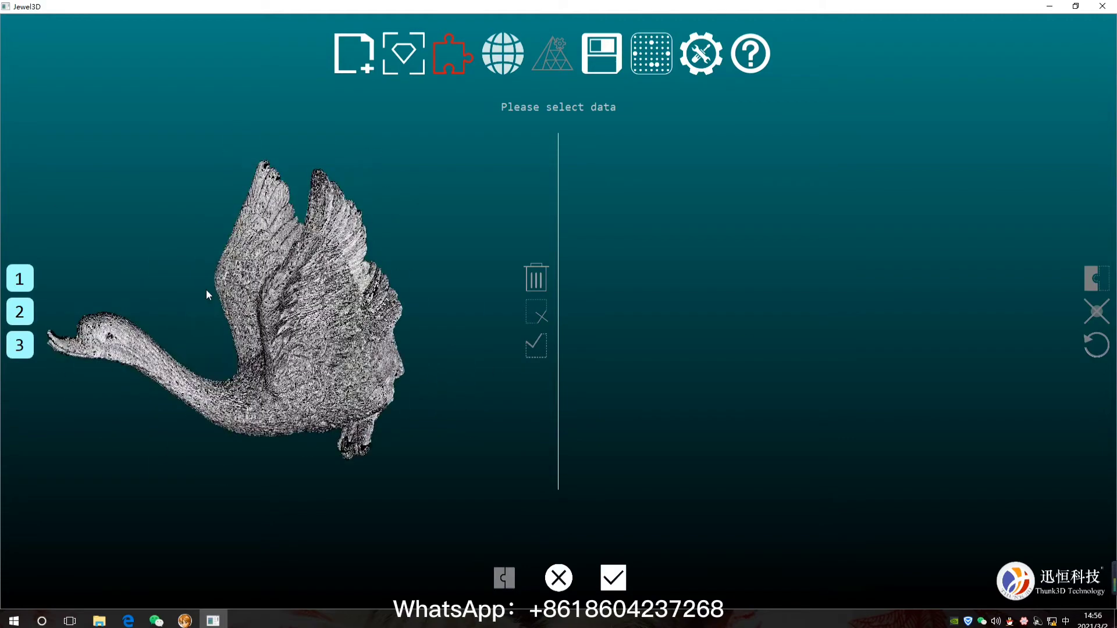
click(612, 577)
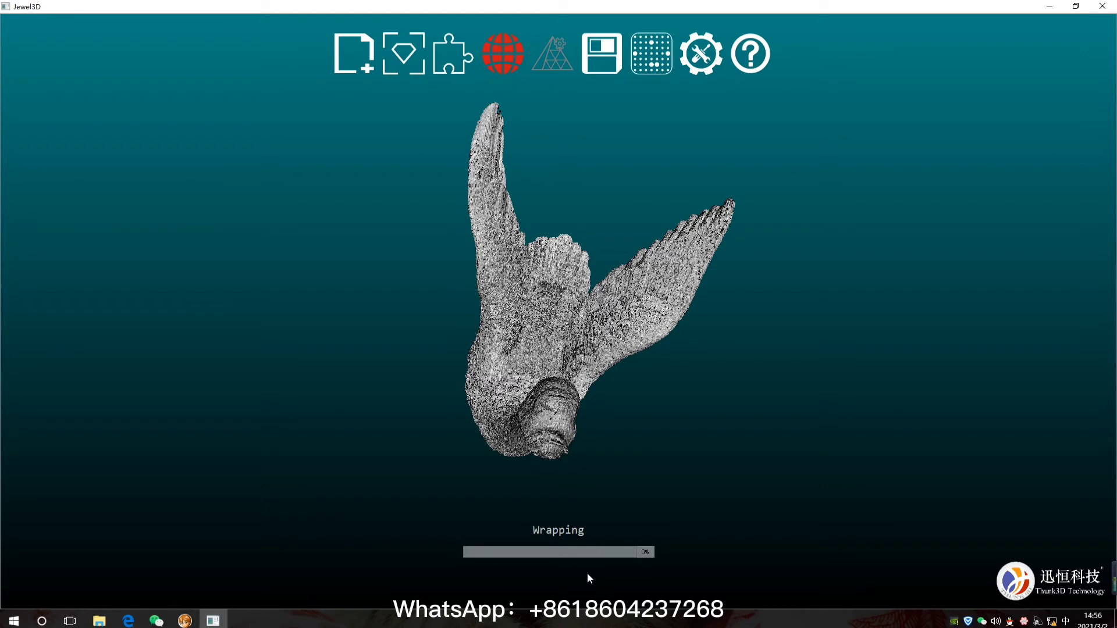
Step: Orbit and zoom the swan to inspect the mesh while wrapping completes
mouse_move(588, 573)
mouse_down()
mouse_move(557, 463)
mouse_move(607, 524)
mouse_move(361, 159)
mouse_move(322, 344)
mouse_move(507, 371)
mouse_move(628, 290)
mouse_up()
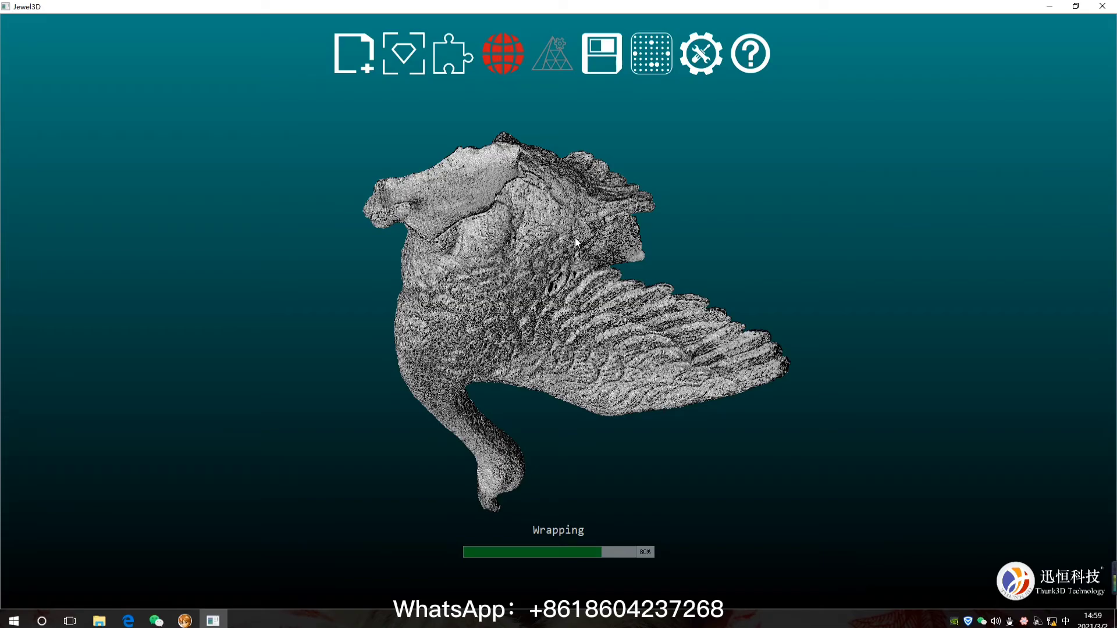
mouse_move(635, 235)
mouse_down()
mouse_move(470, 327)
mouse_move(441, 279)
mouse_move(387, 296)
mouse_move(592, 337)
mouse_move(471, 372)
mouse_move(608, 399)
mouse_move(483, 379)
mouse_move(610, 375)
mouse_up()
scroll(610, 376, up, 3)
mouse_move(785, 407)
mouse_down()
mouse_move(638, 444)
mouse_move(469, 401)
mouse_move(871, 411)
mouse_move(616, 466)
mouse_move(491, 250)
mouse_move(609, 329)
mouse_move(502, 298)
mouse_move(642, 342)
mouse_move(596, 424)
mouse_move(240, 377)
mouse_move(508, 420)
mouse_move(439, 430)
mouse_move(255, 418)
mouse_move(456, 330)
mouse_move(475, 420)
mouse_move(16, 400)
mouse_up()
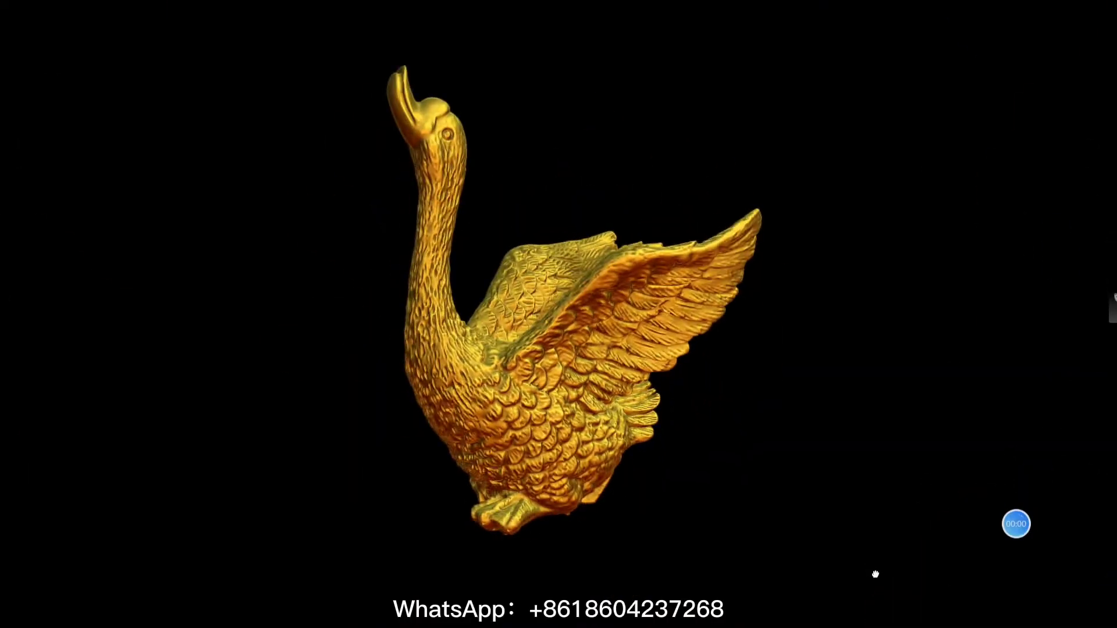
Step: Orbit the gold swan in Sketchfab round to show its back and rear
mouse_move(908, 574)
mouse_down()
mouse_move(566, 564)
mouse_move(518, 574)
mouse_move(526, 608)
mouse_move(548, 509)
mouse_move(596, 508)
mouse_move(722, 552)
mouse_move(1099, 562)
mouse_move(866, 564)
mouse_move(882, 568)
mouse_move(818, 578)
mouse_move(1034, 573)
mouse_move(865, 577)
mouse_up()
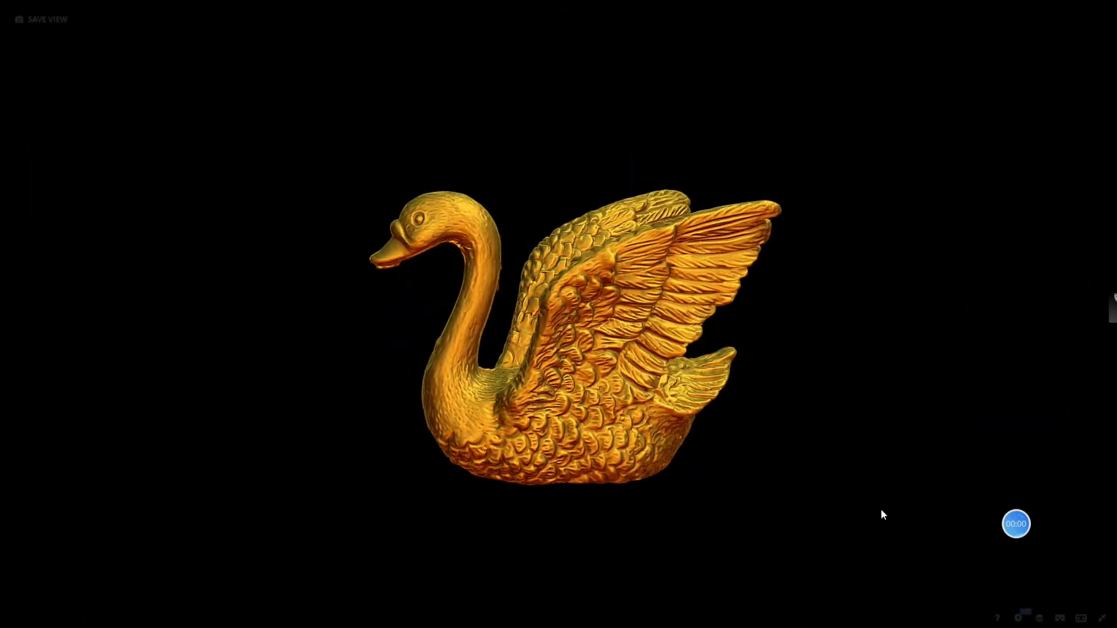
mouse_move(881, 511)
mouse_down()
mouse_move(494, 519)
mouse_move(673, 523)
mouse_move(714, 568)
mouse_move(761, 590)
mouse_move(819, 581)
mouse_move(898, 514)
mouse_move(990, 469)
mouse_move(1112, 535)
mouse_up()
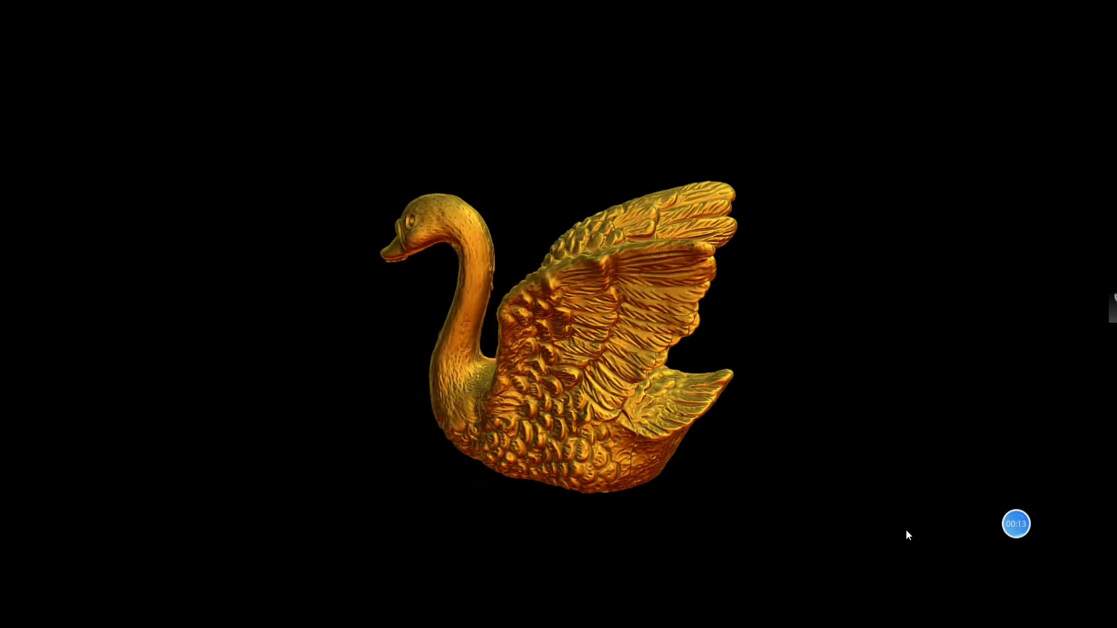